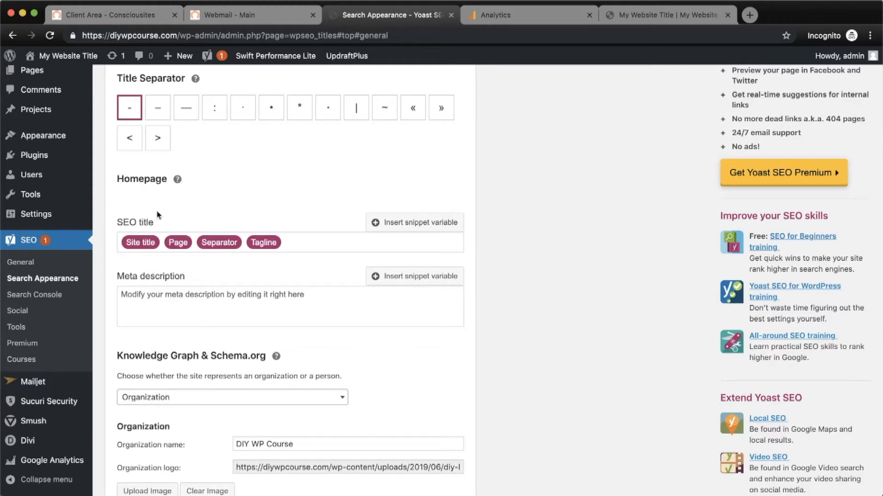
In the theme customizer, create a new menu named Primary and assign it to the Primary Menu location.
mouse_move(69, 140)
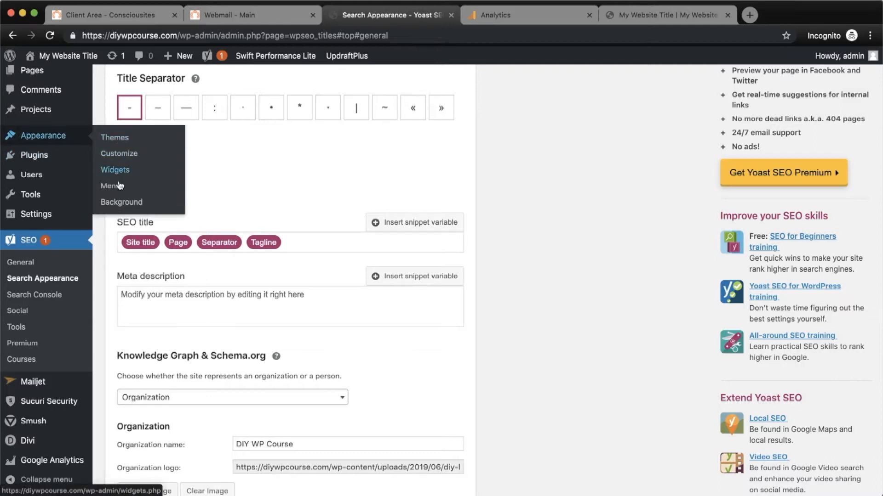
click(120, 154)
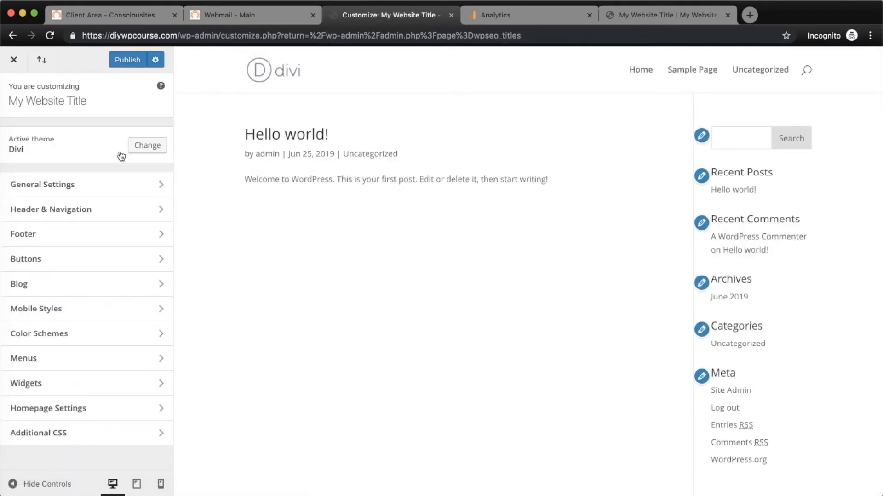
click(68, 366)
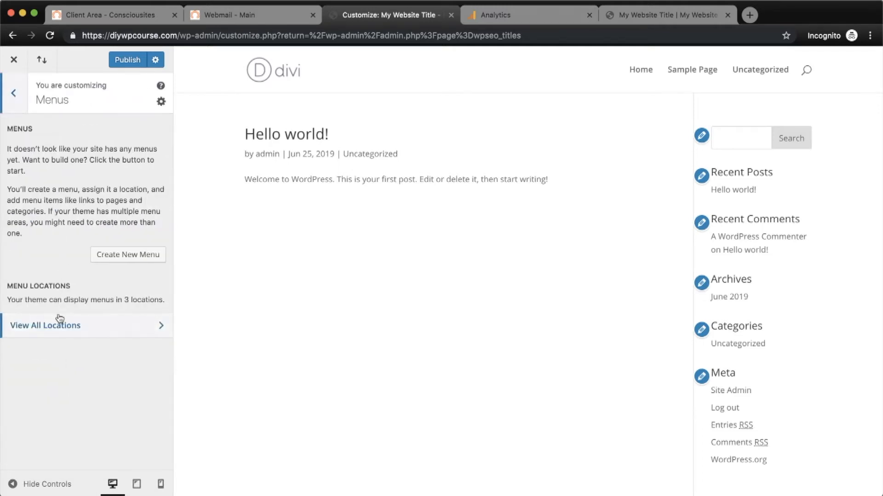
click(122, 254)
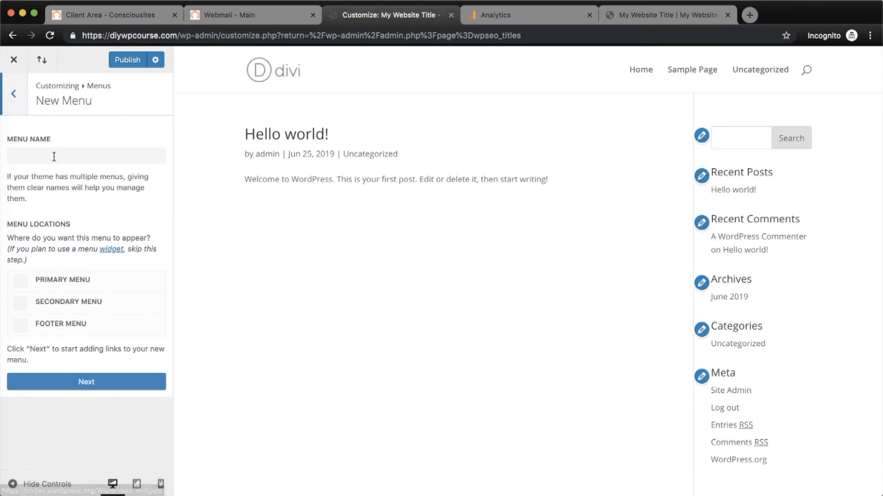
text(Primary)
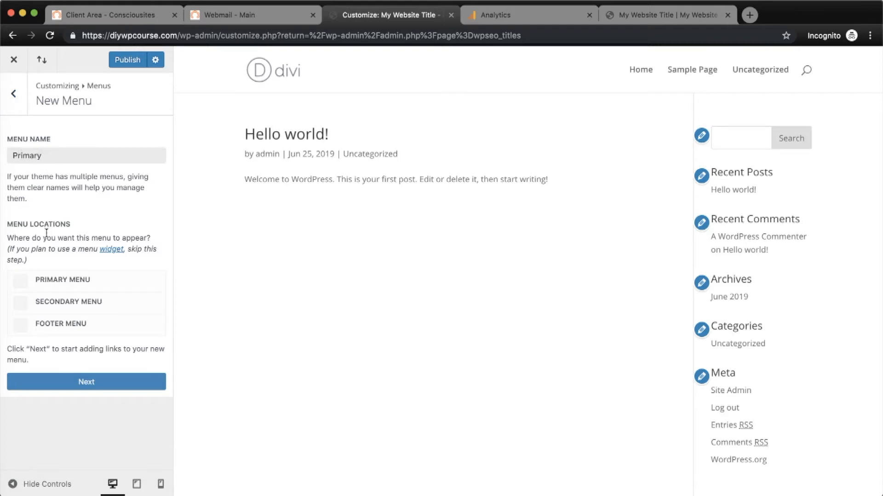
click(21, 285)
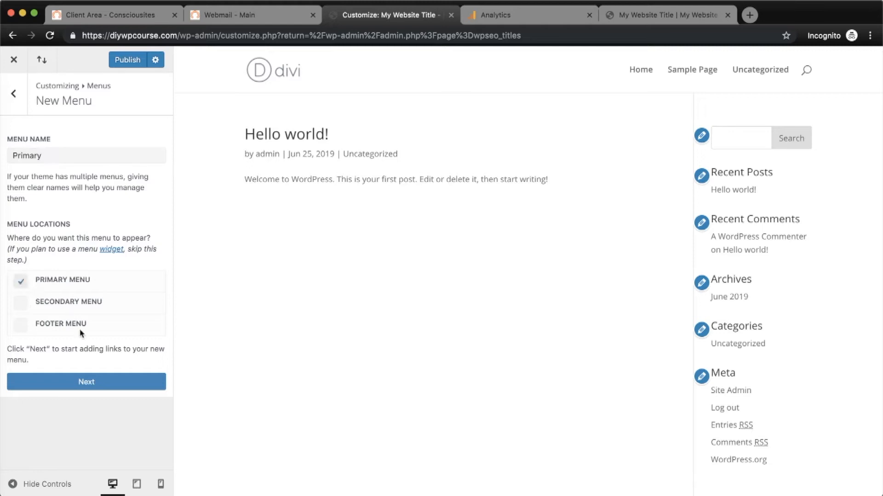
click(79, 382)
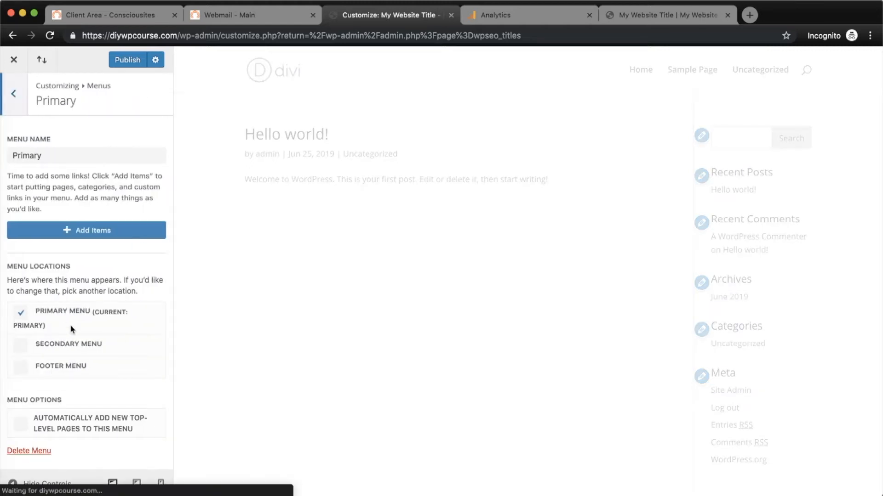
Create new pages named Home and About as items of the Primary menu.
click(85, 227)
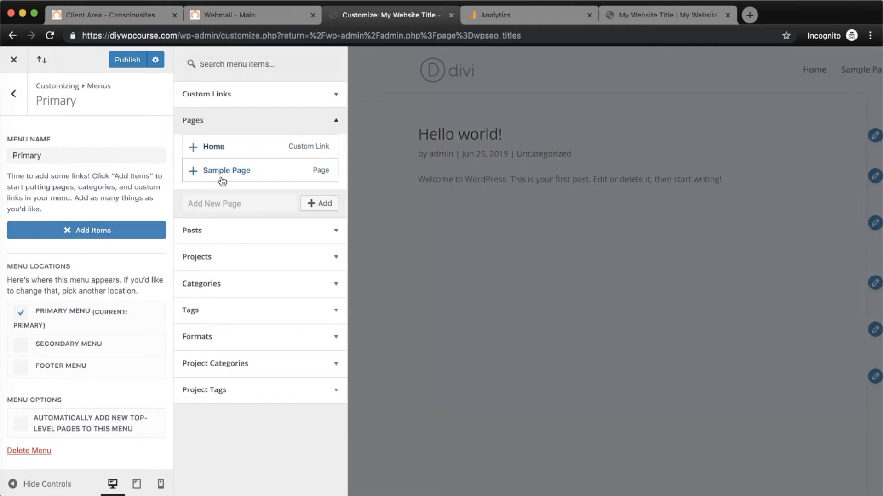
click(236, 206)
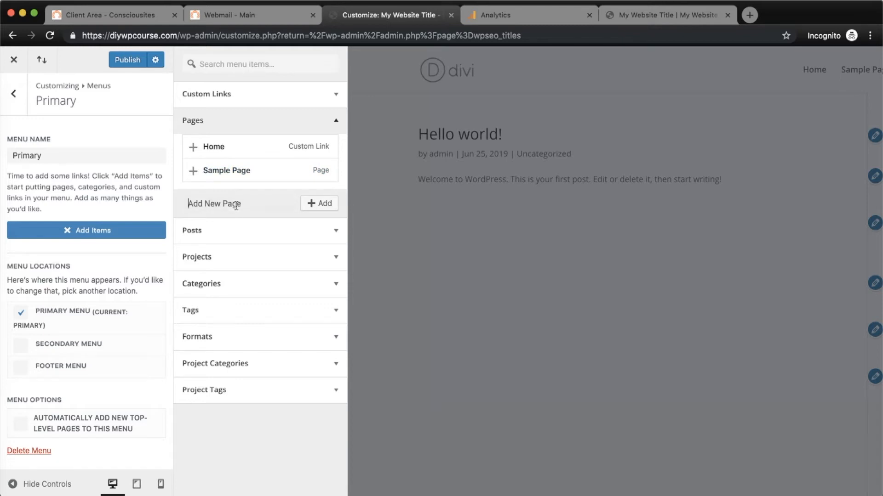
text(Home)
click(315, 206)
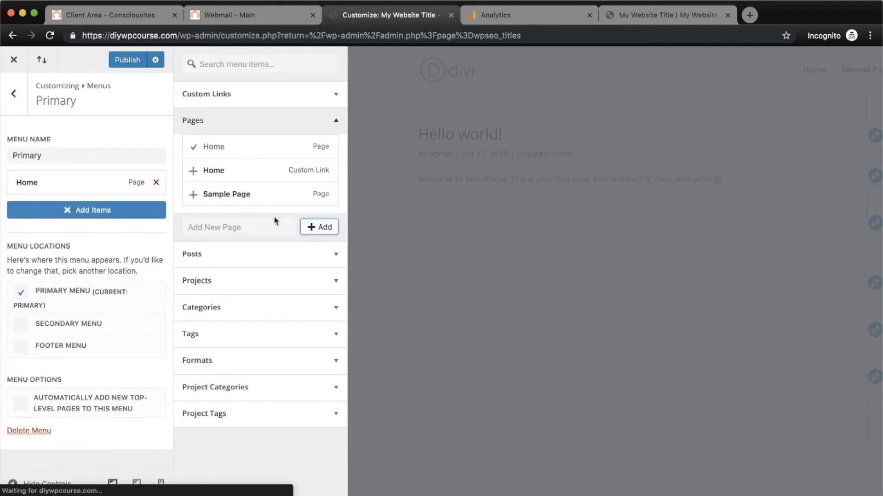
text(A)
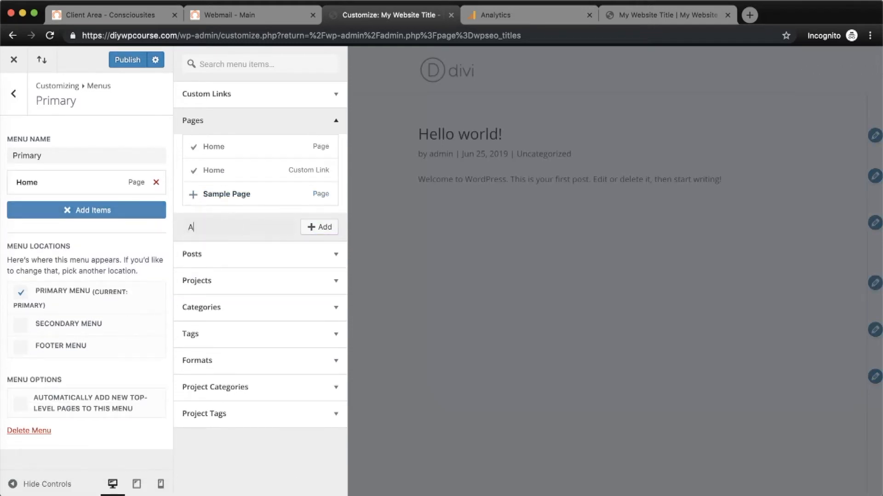
text(bout)
click(310, 230)
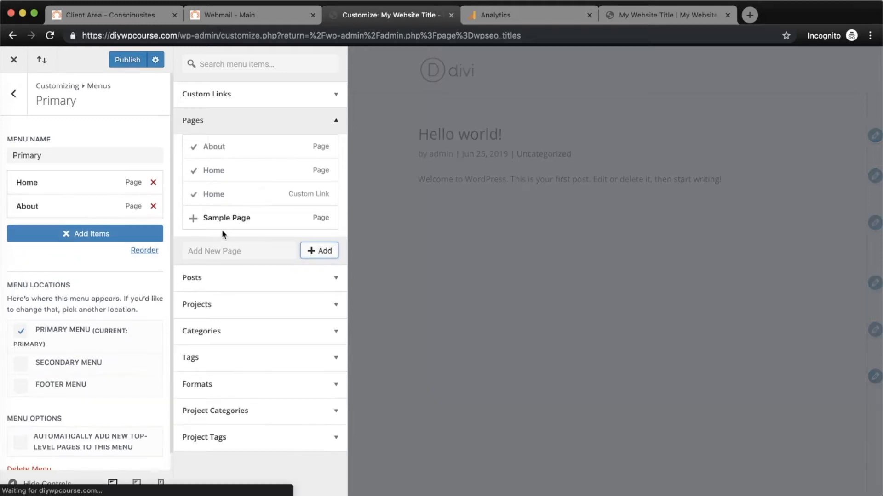
Create new pages named Blog and Services as further items of the Primary menu.
click(220, 251)
text(Blo)
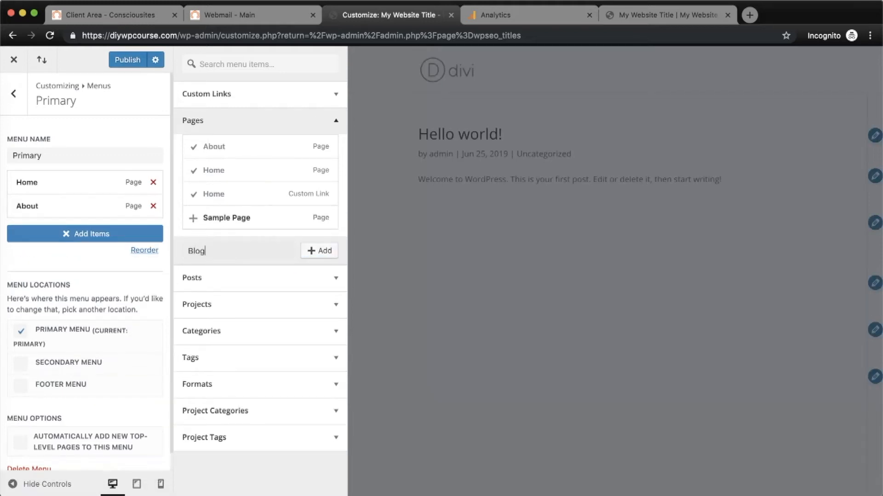
text(g)
click(321, 256)
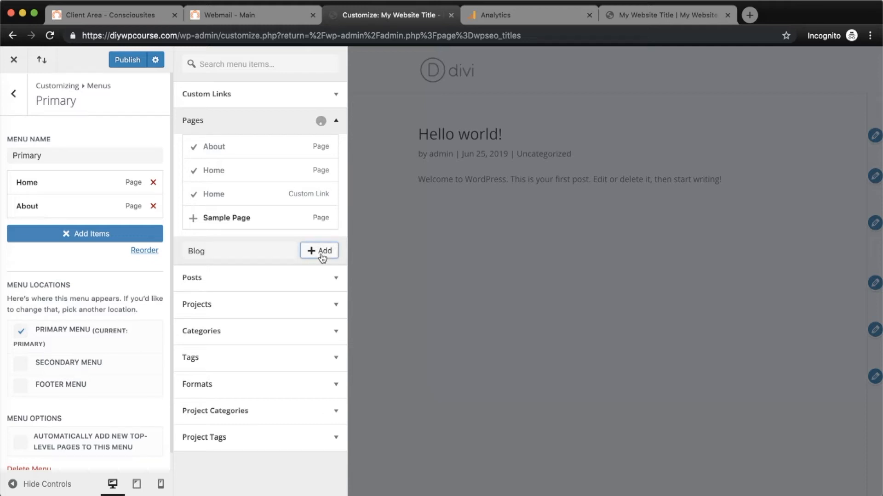
click(230, 271)
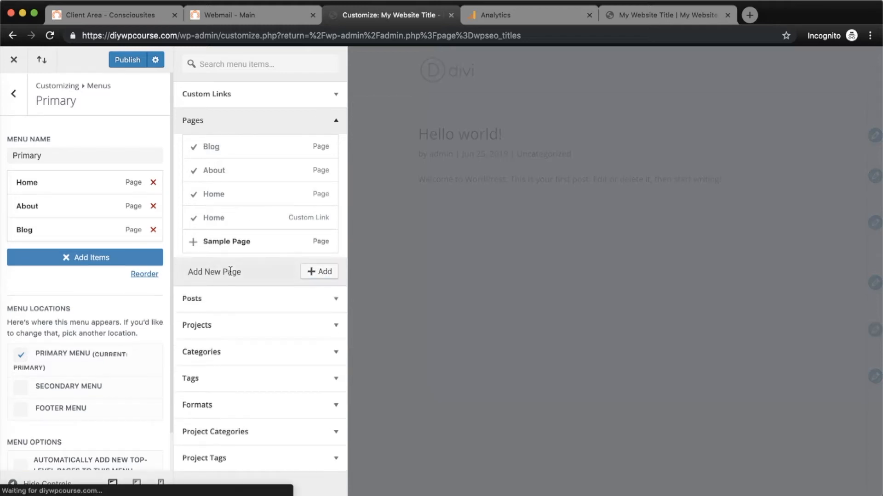
text(Services)
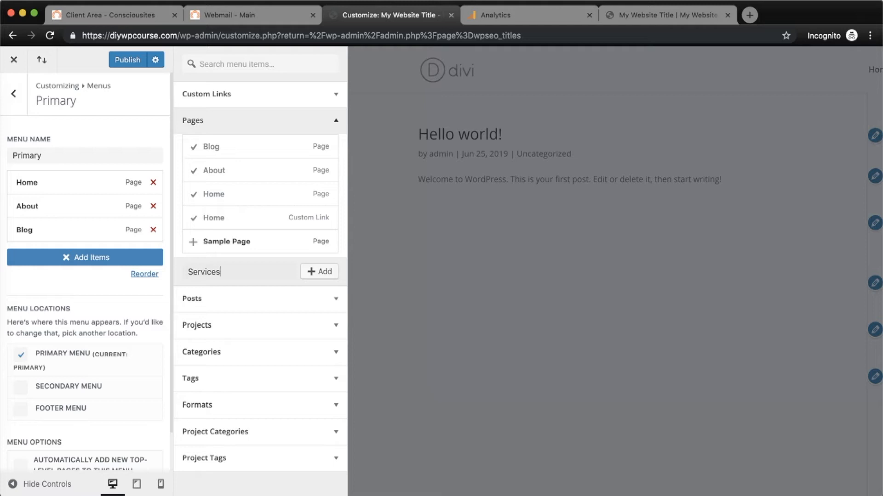
click(336, 273)
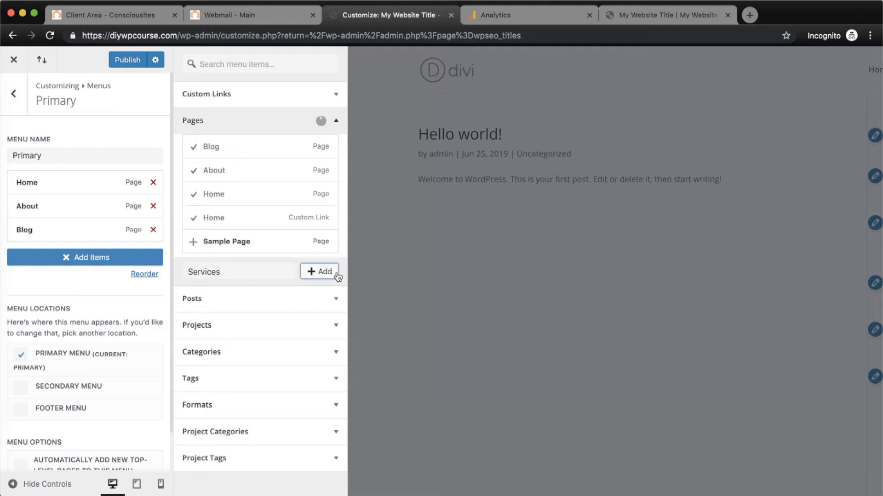
Create a new page named Contact as the last Primary menu item, and return to the main customizer options.
click(246, 272)
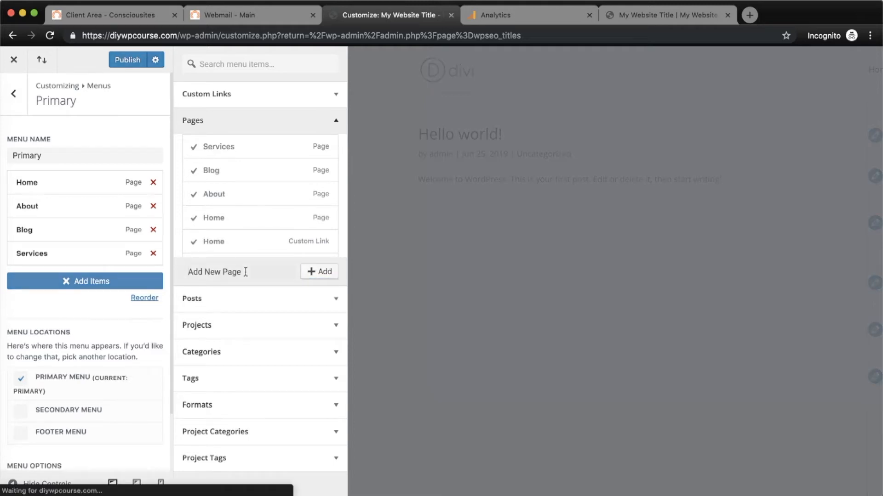
text(Conta)
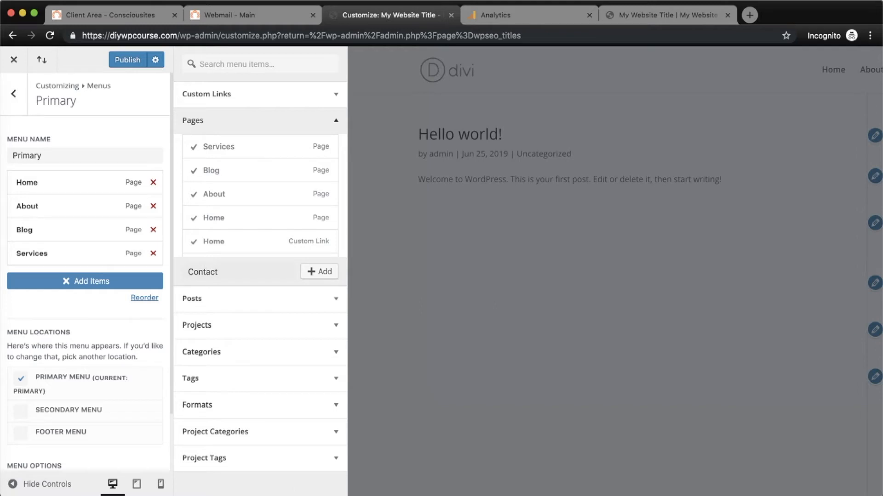
text(ct)
click(312, 274)
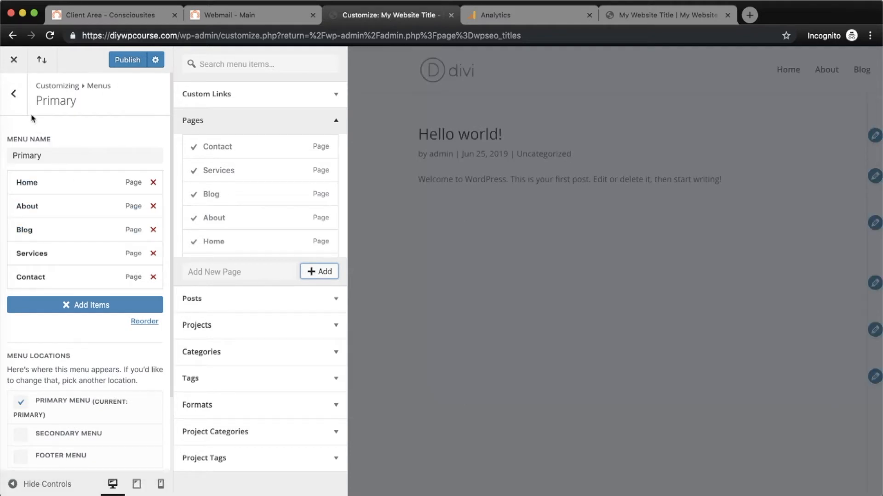
click(24, 104)
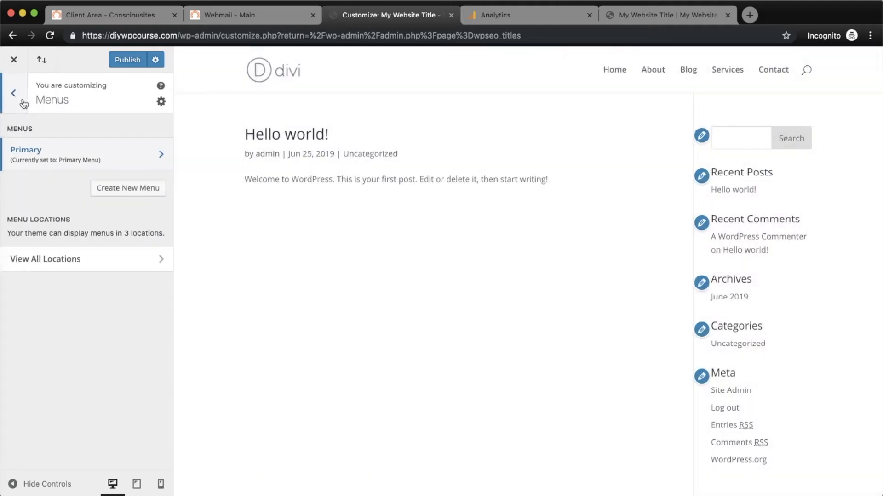
click(21, 104)
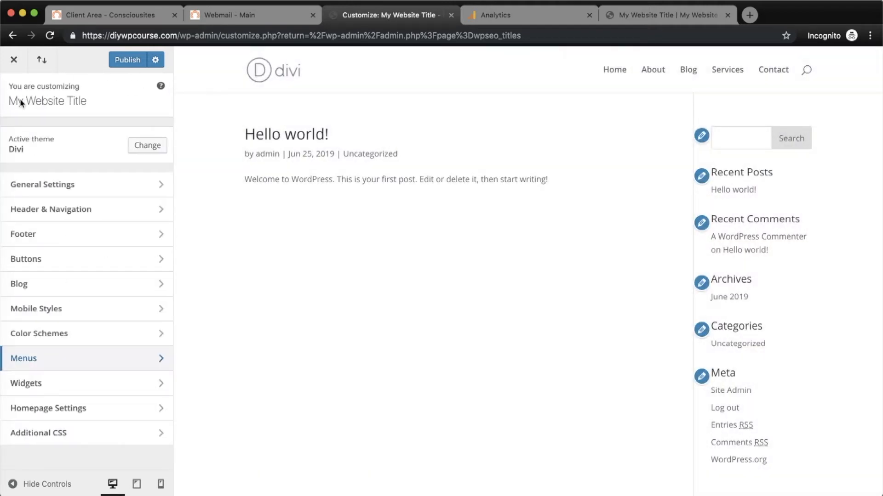
In the Site Identity settings, upload diy-icon.jpg from the logo folder and select it as the site icon.
click(42, 184)
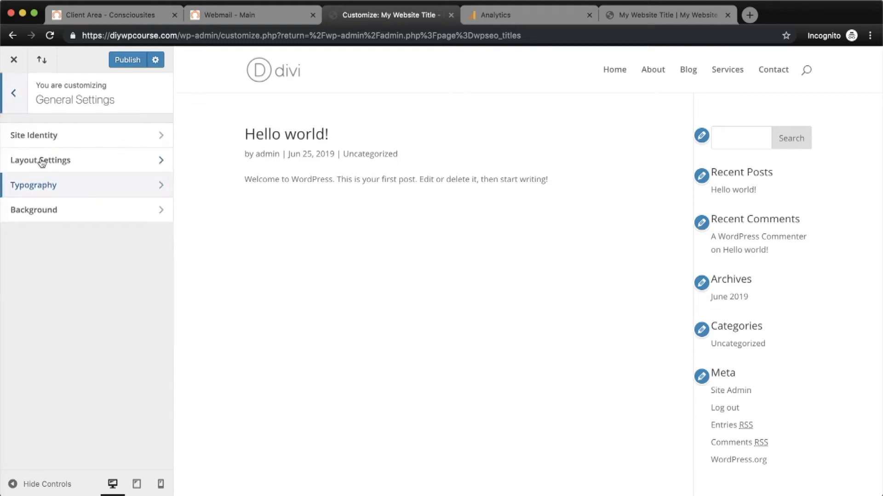
click(40, 140)
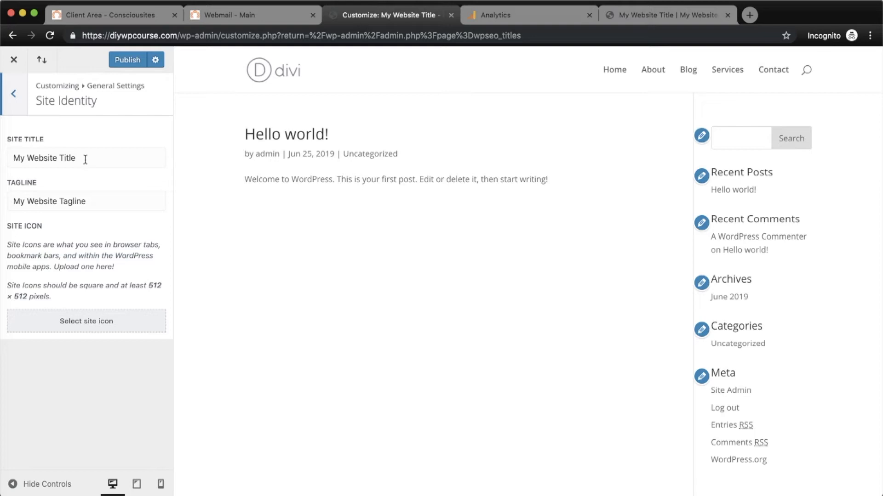
click(89, 326)
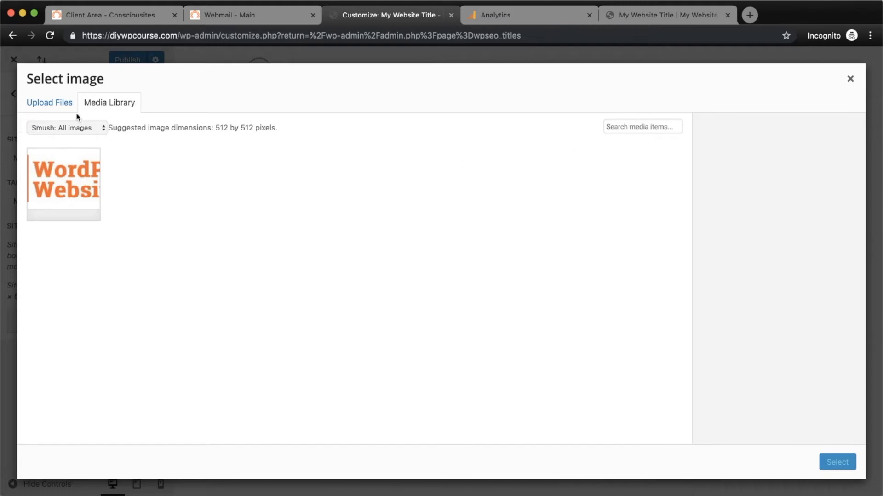
click(57, 104)
click(429, 275)
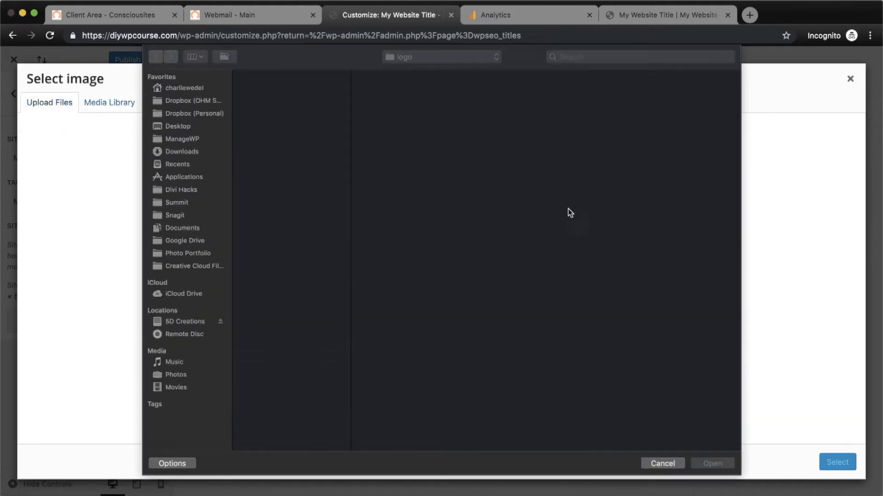
click(290, 100)
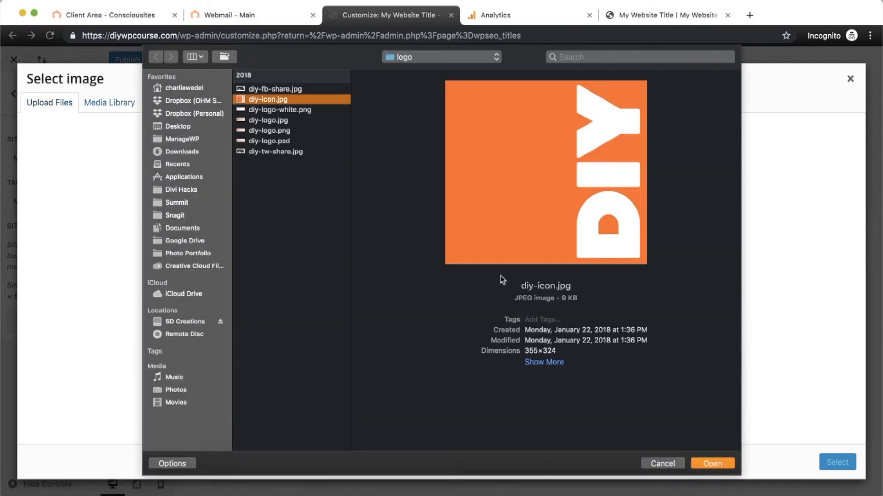
click(713, 464)
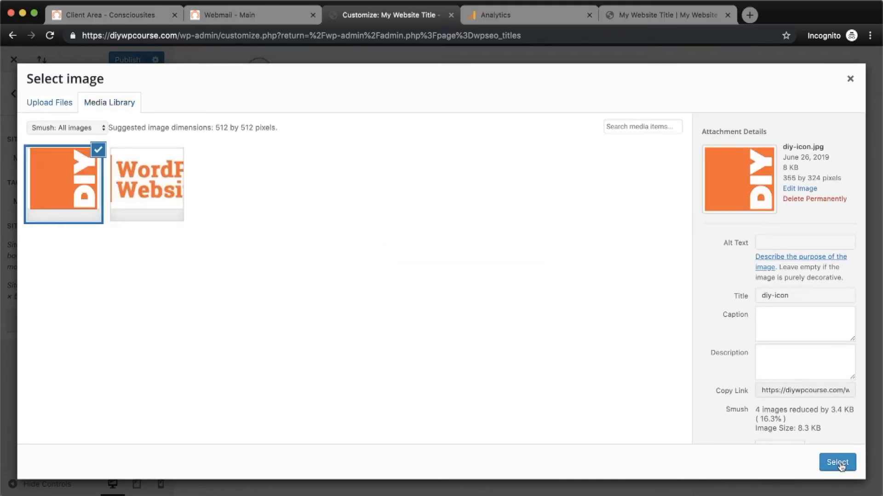
click(837, 464)
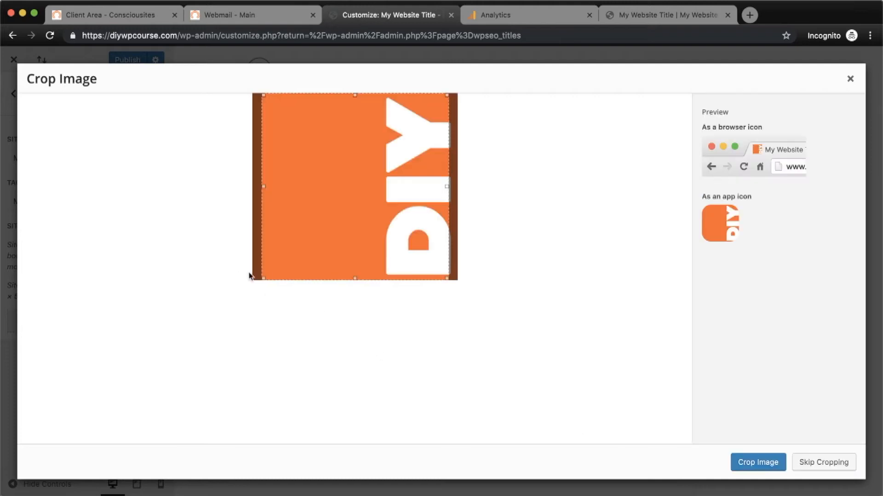
Crop the site icon with the crop area aligned to the image's right edge, and return to the main customizer options.
drag(413, 237, 421, 232)
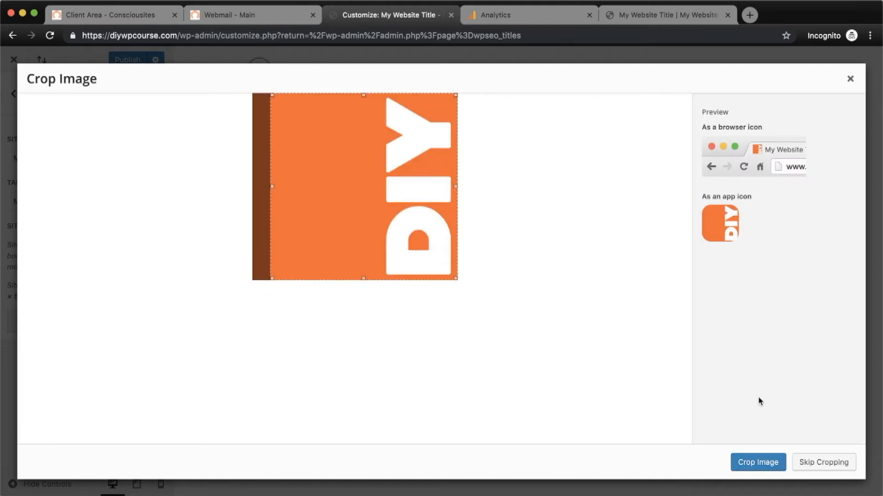
click(773, 462)
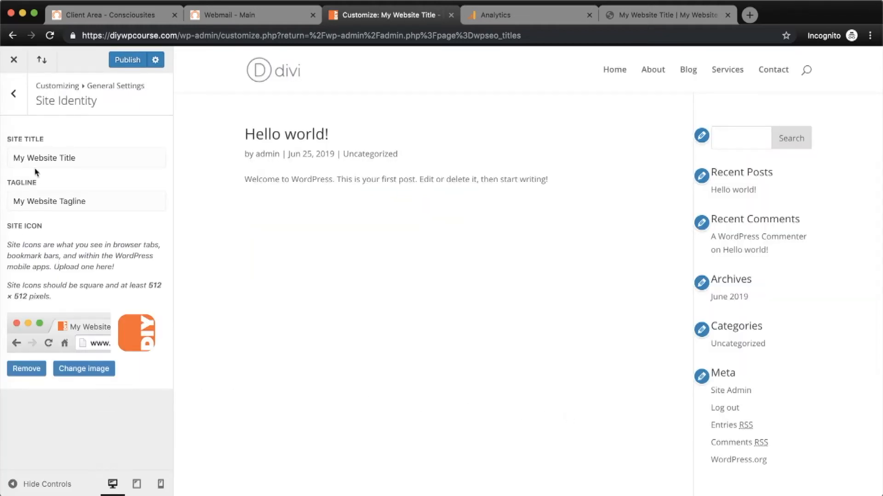
click(14, 96)
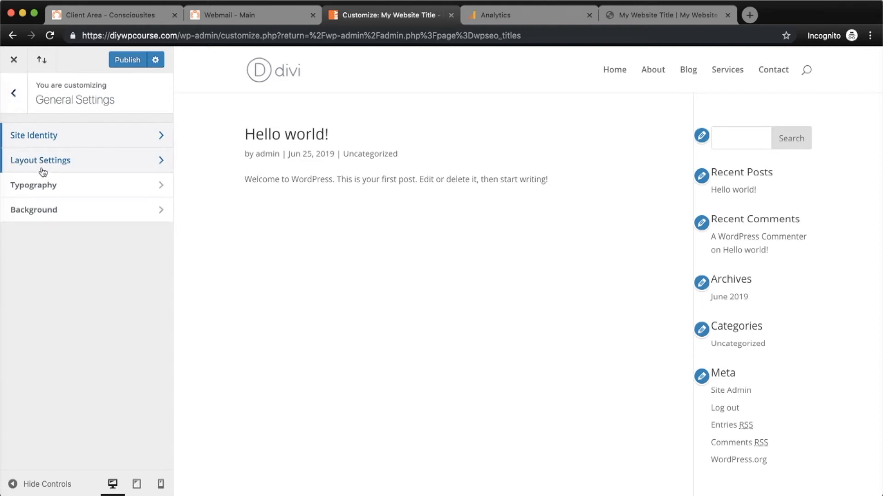
click(16, 96)
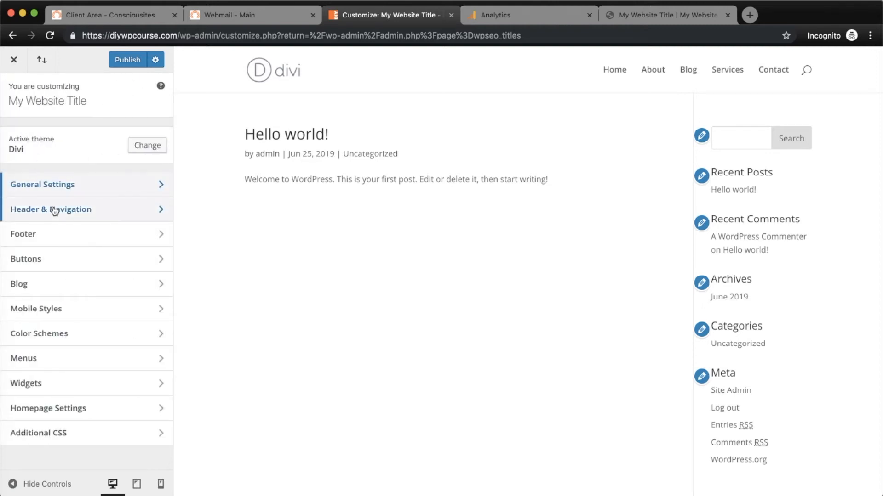
Set the homepage to display a static page, using the Home page.
click(57, 409)
click(37, 262)
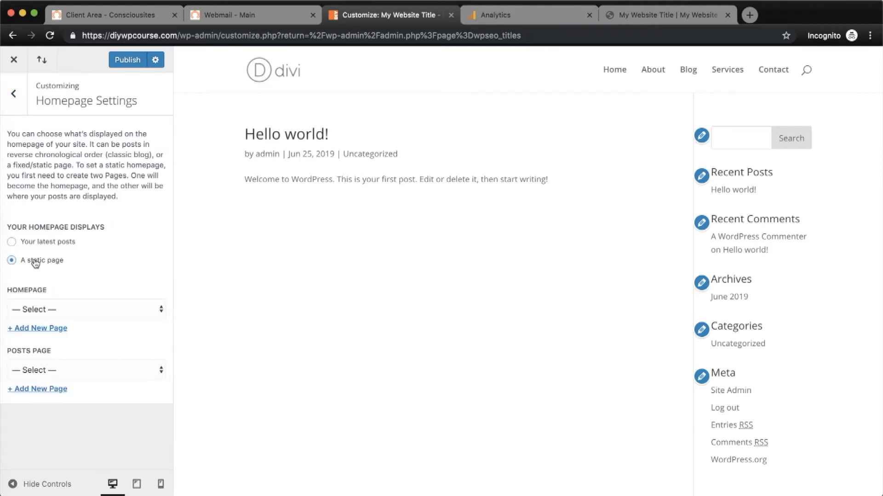
click(50, 309)
click(50, 331)
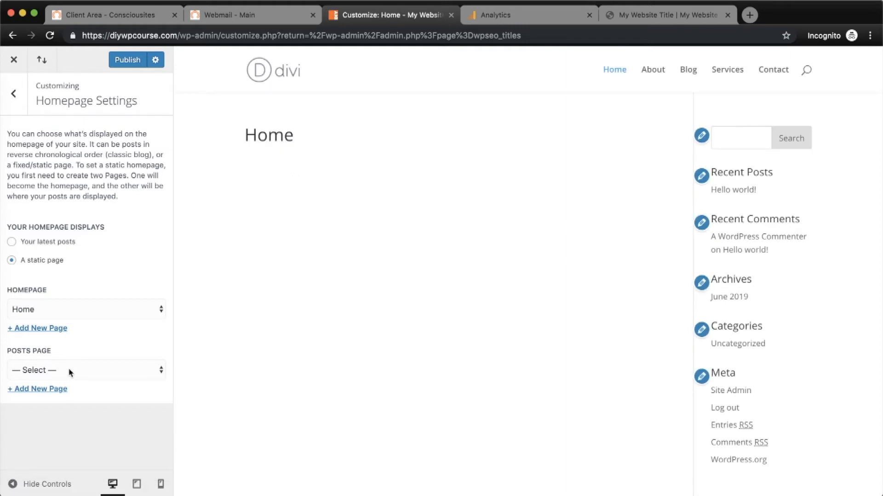
Add a new page named Posts and assign it as the posts page in the homepage settings.
click(53, 390)
text(Posts)
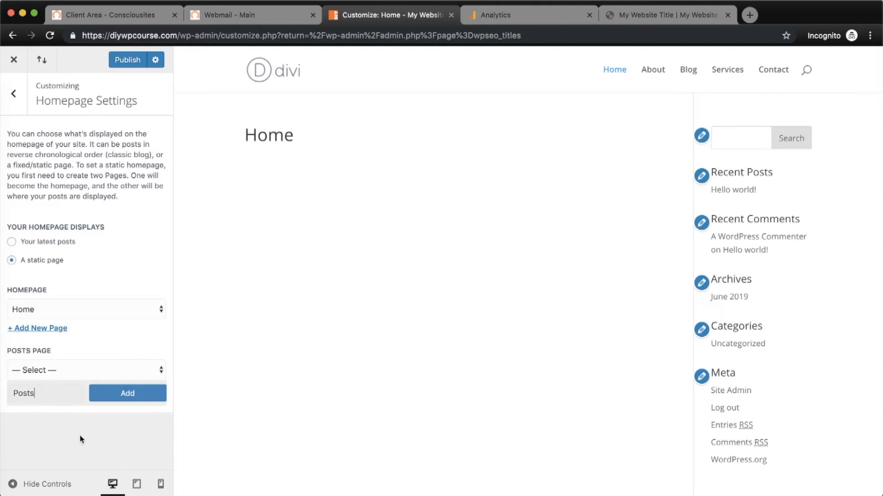
click(123, 396)
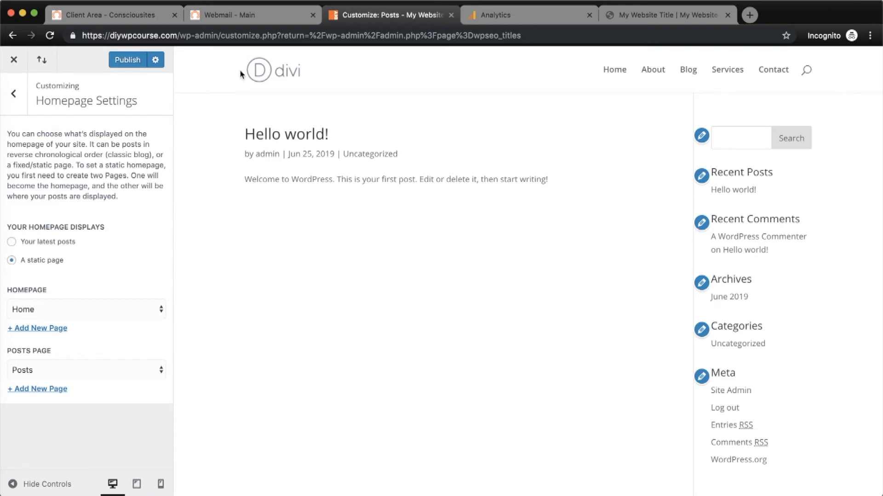
Preview the homepage through the site logo, publish the customizer changes and close the customizer.
click(292, 78)
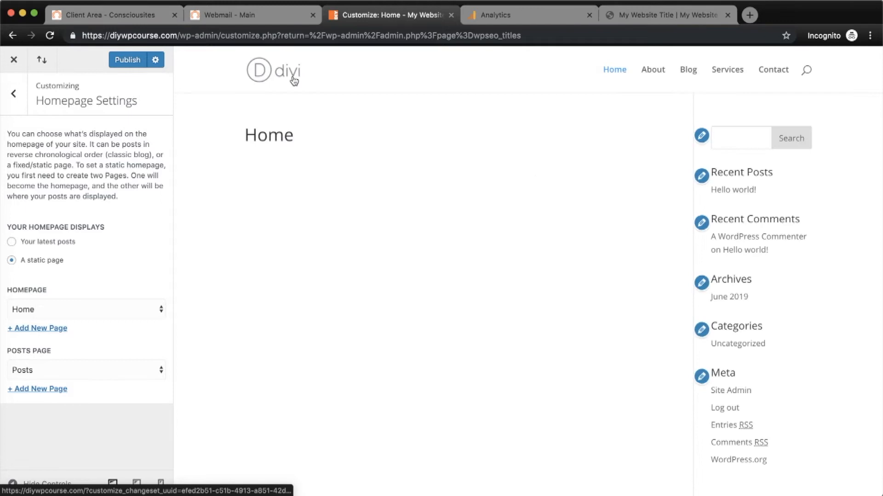
click(125, 61)
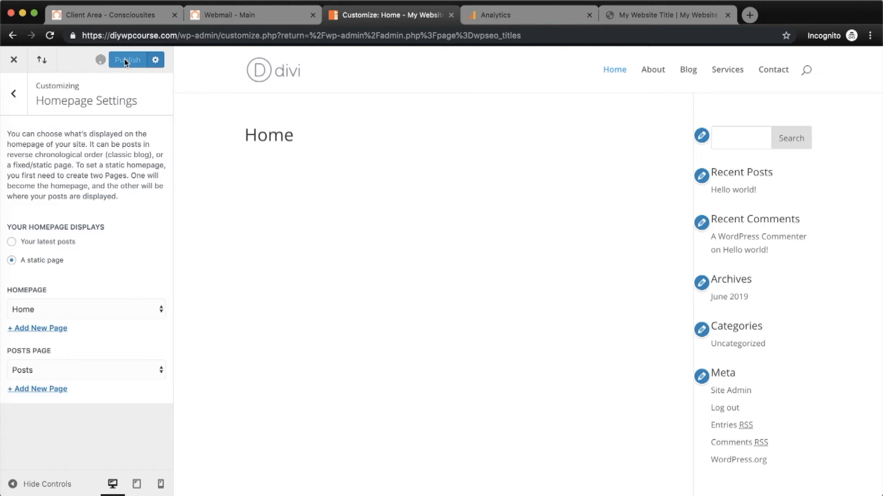
click(15, 60)
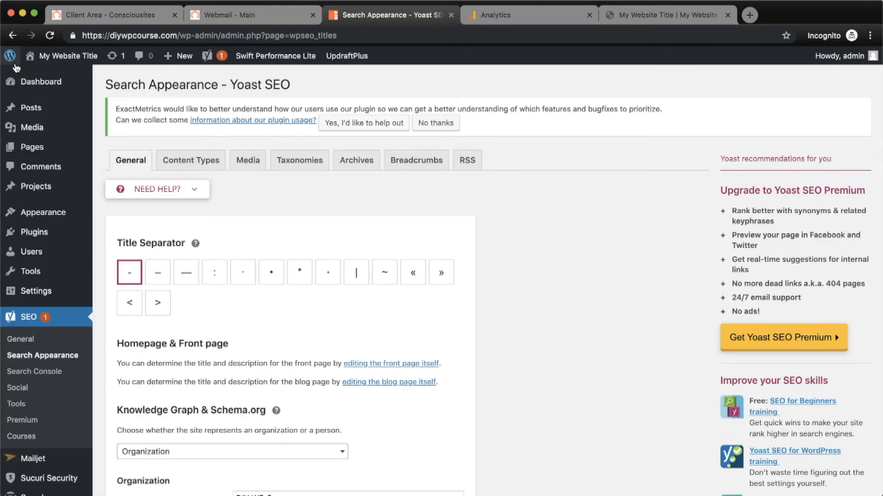
In the Divi Theme Options, set the WordPress Website image from the media library as the site logo.
scroll(33, 432, down, 6)
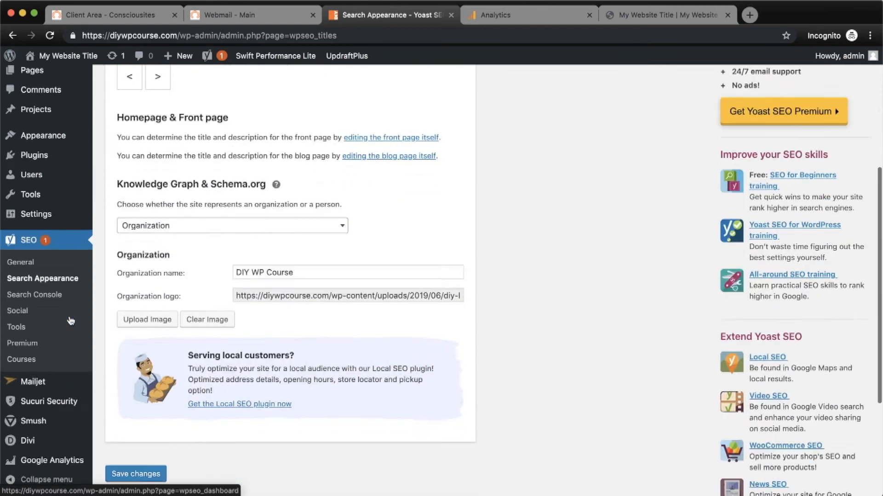
mouse_move(32, 440)
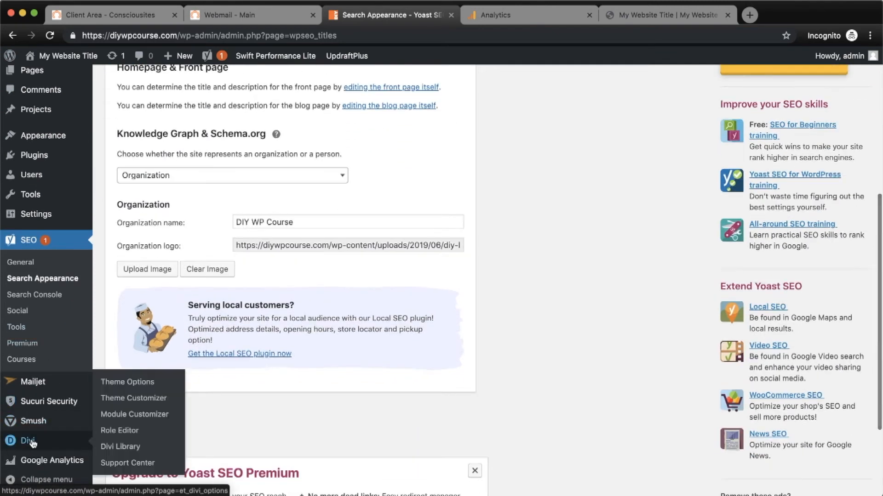
click(120, 384)
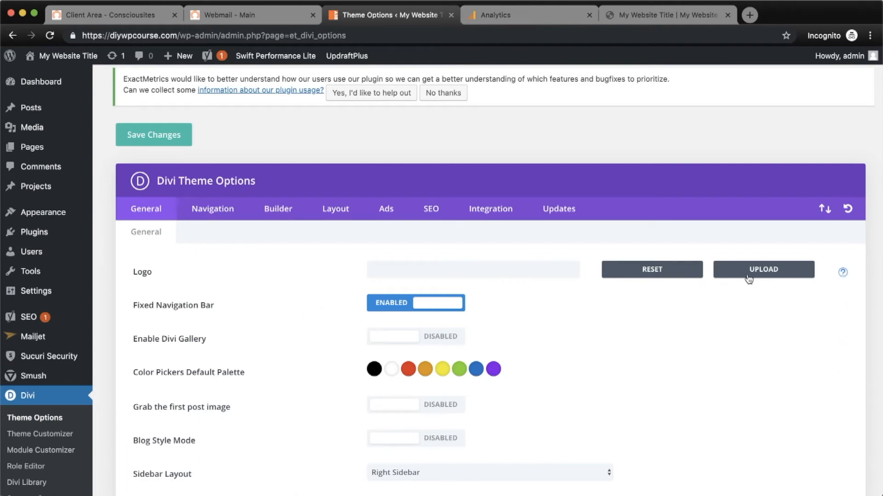
click(749, 274)
click(136, 213)
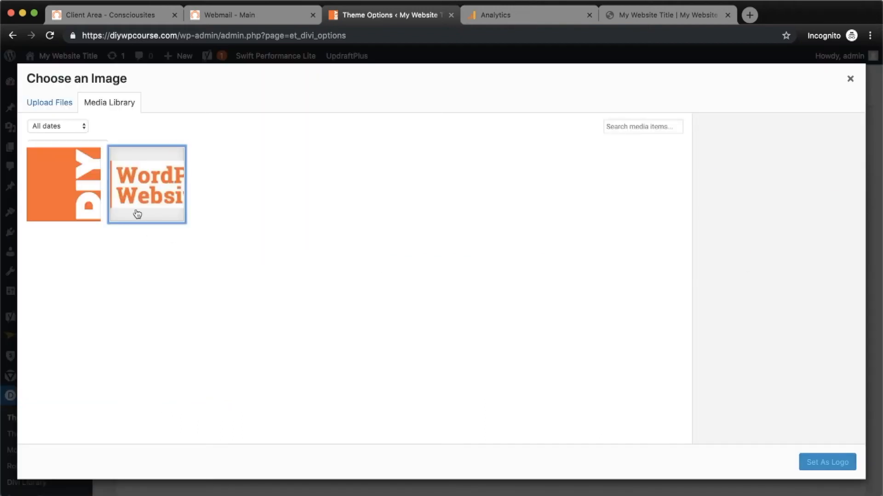
click(845, 468)
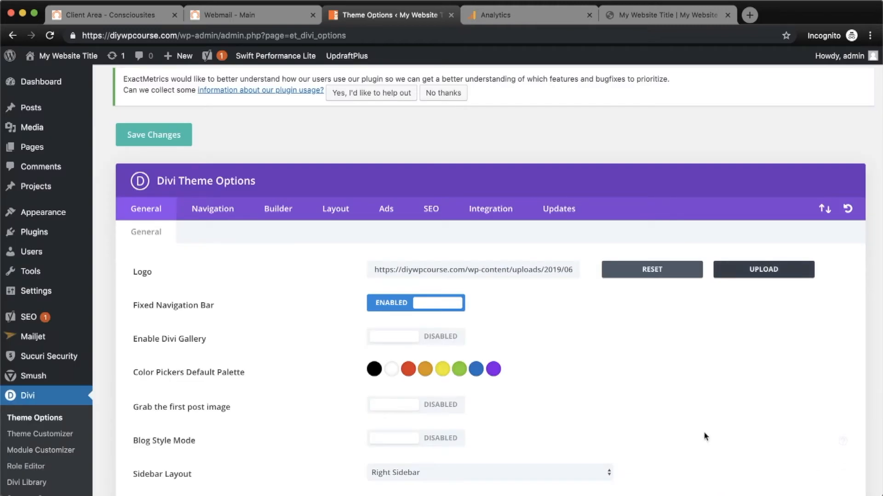
In the default color palette, change the red swatch to orange #fc8e20 and the next swatch to dark orange #cc6600.
scroll(322, 347, down, 3)
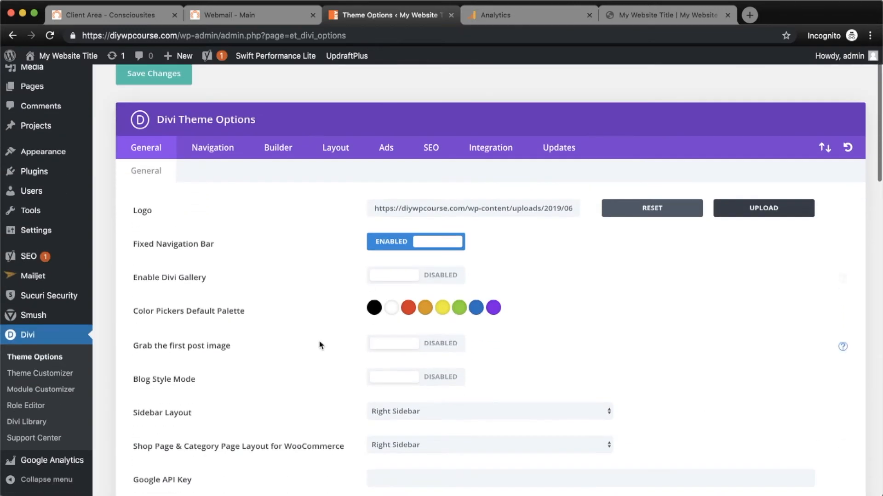
click(408, 311)
scroll(413, 368, down, 2)
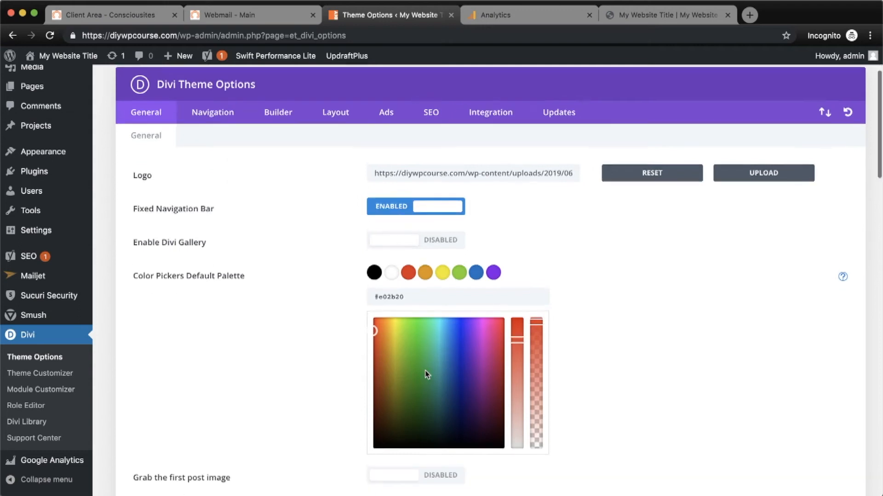
click(412, 368)
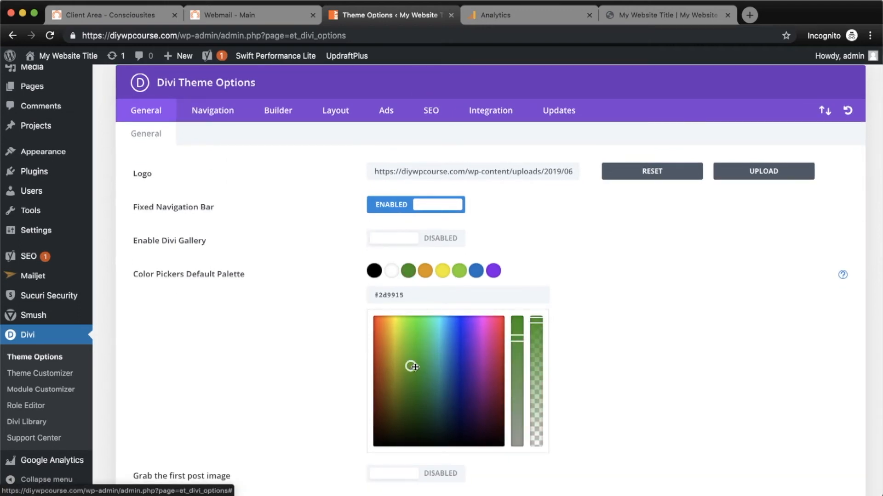
mouse_move(411, 367)
mouse_down()
mouse_move(385, 362)
mouse_move(384, 316)
mouse_up()
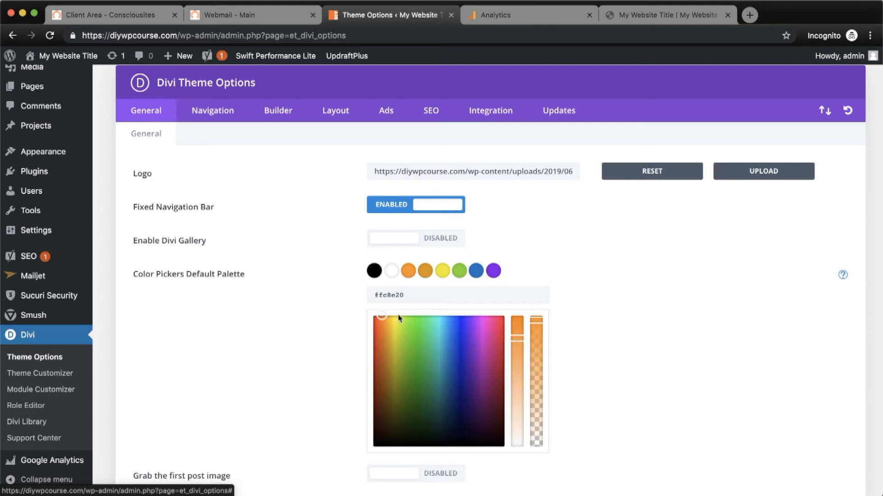
drag(383, 324, 381, 340)
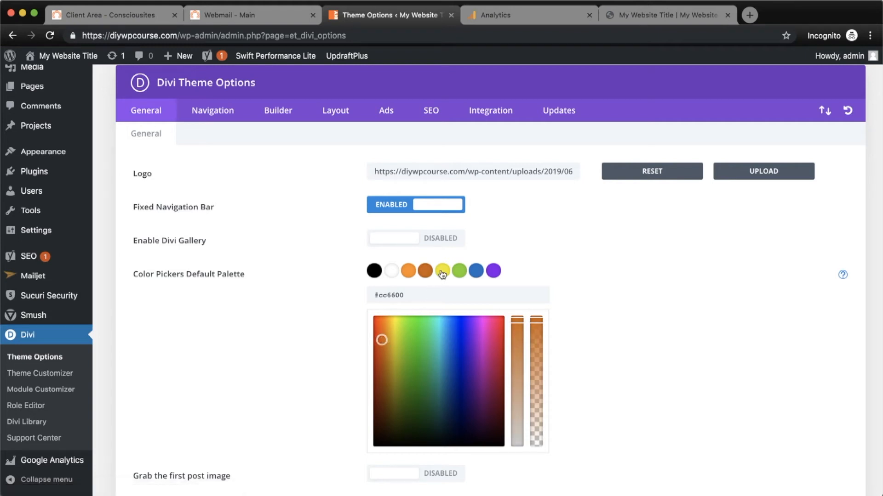
Change the yellow palette swatch to a dark blue and the green swatch to a lighter blue, #2a89f7.
click(398, 323)
drag(447, 348, 446, 318)
click(459, 271)
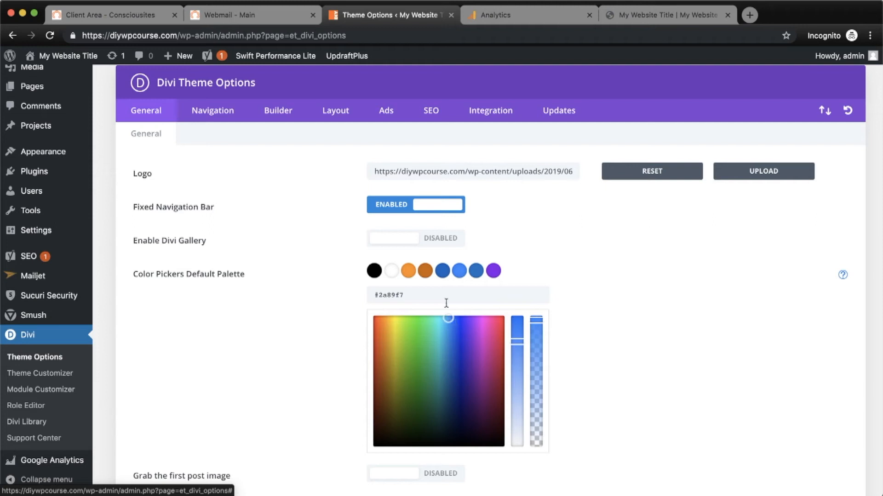
Change the seventh palette swatch to the neutral light grey #a8a8a8.
click(475, 273)
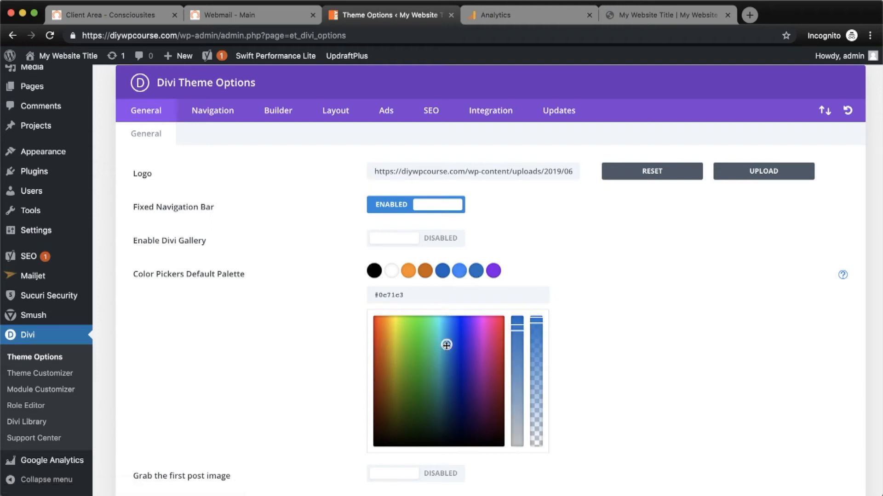
drag(446, 344, 371, 454)
drag(515, 329, 512, 422)
mouse_move(409, 407)
mouse_down()
mouse_move(367, 329)
mouse_move(355, 357)
mouse_up()
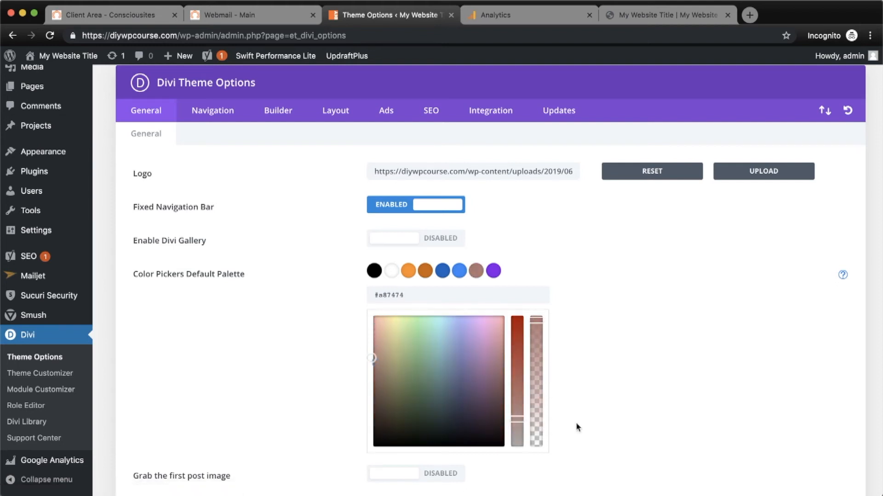
drag(529, 425, 523, 465)
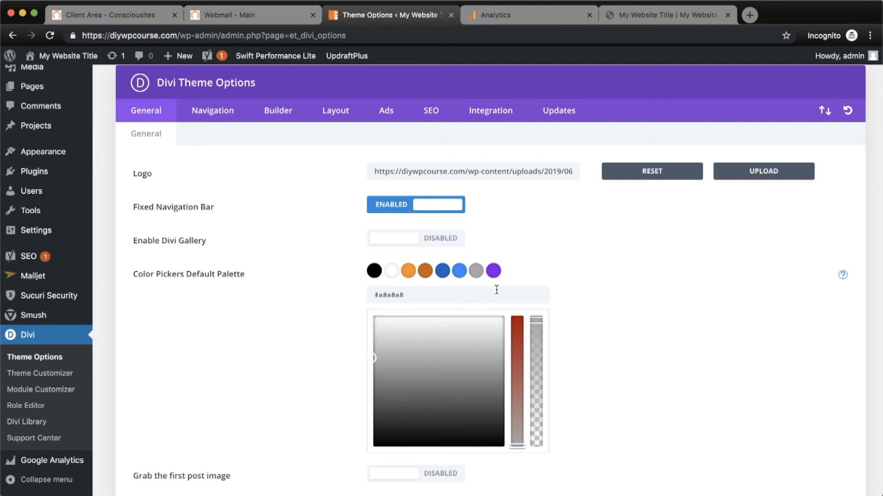
Change the last, purple palette swatch to the neutral dark grey #5e5e5e.
click(493, 272)
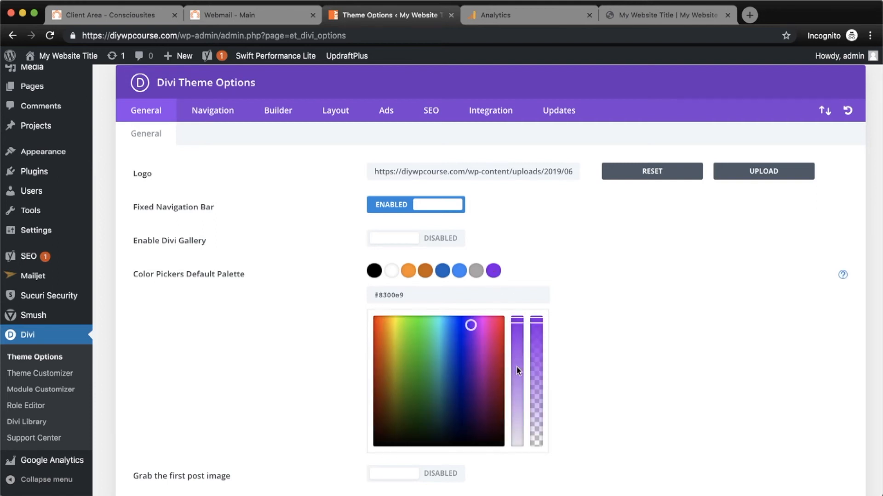
drag(471, 326, 351, 396)
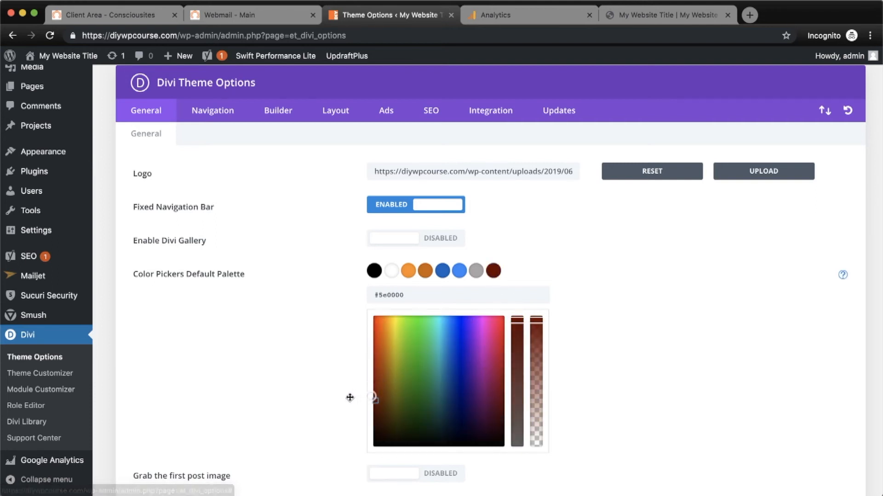
drag(523, 321, 522, 467)
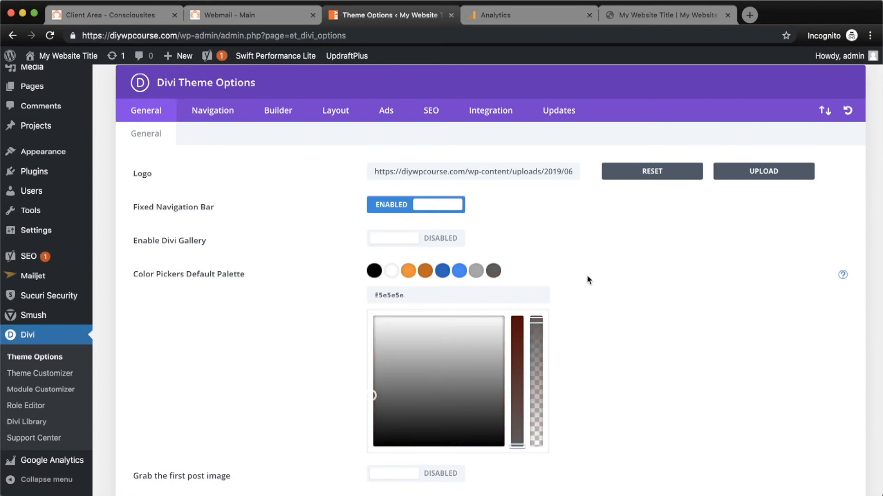
Look through the remaining general theme options down to Custom CSS and save the changes.
scroll(586, 288, down, 5)
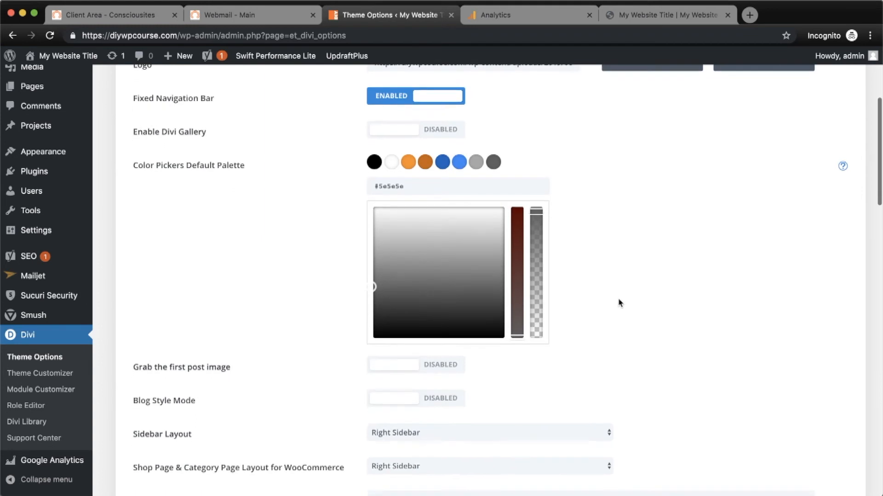
scroll(311, 320, down, 5)
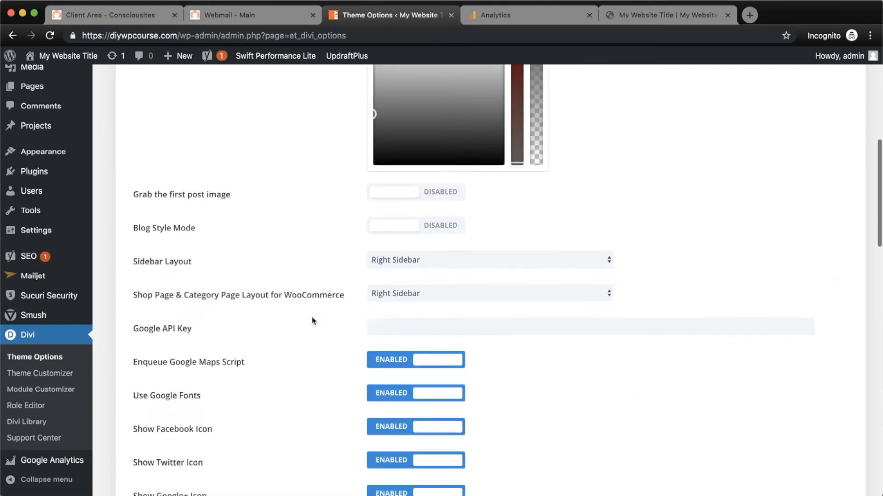
scroll(312, 320, down, 4)
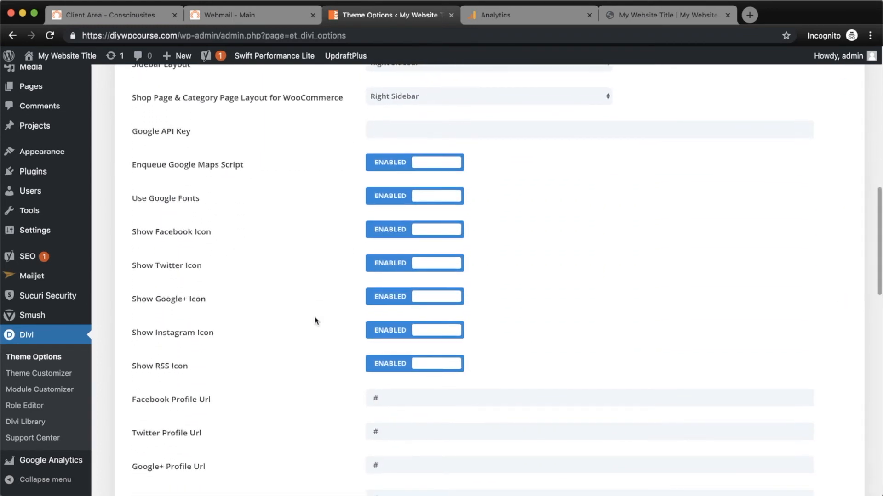
scroll(314, 321, down, 12)
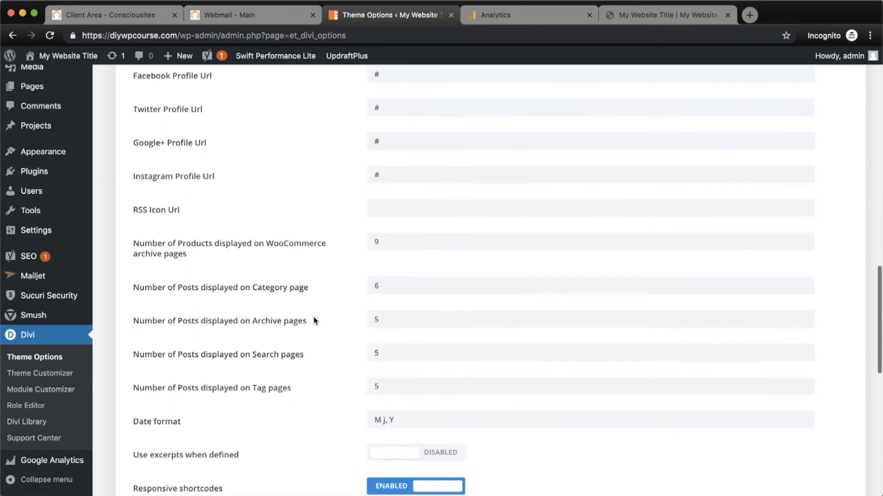
scroll(314, 321, down, 3)
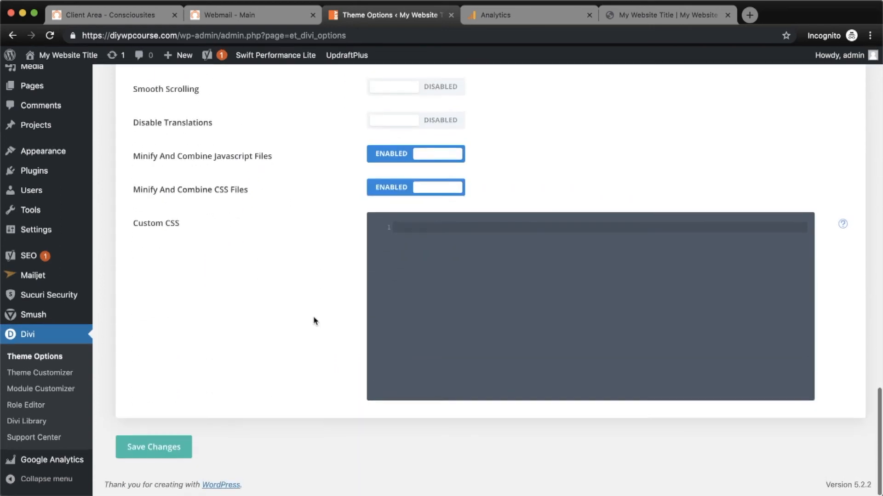
click(180, 444)
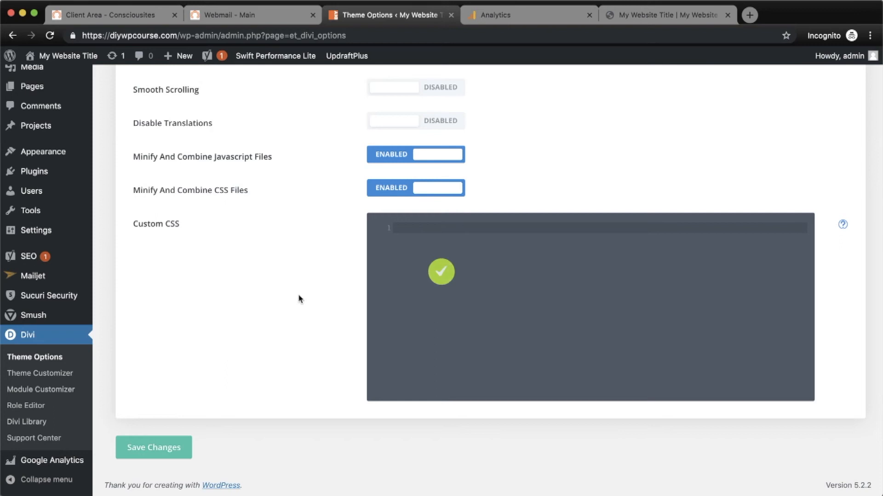
Visit the live site and enable the Visual Builder on the Home page.
scroll(292, 301, up, 15)
scroll(294, 299, up, 5)
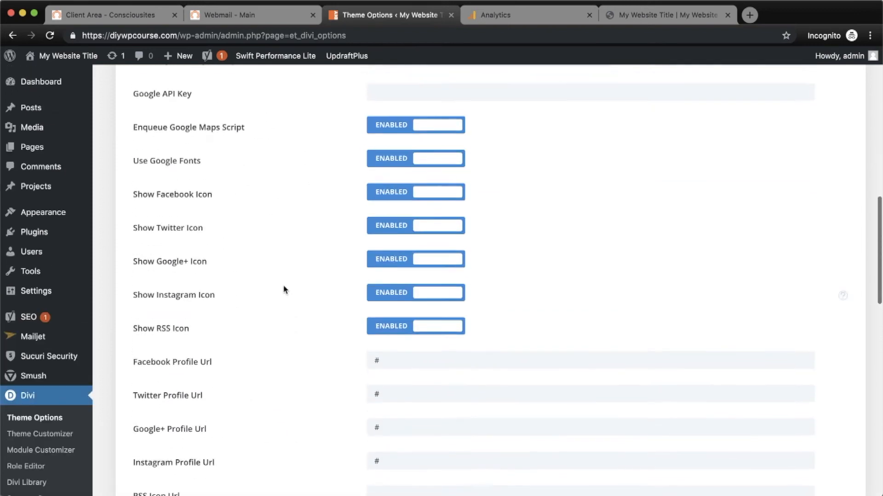
click(74, 58)
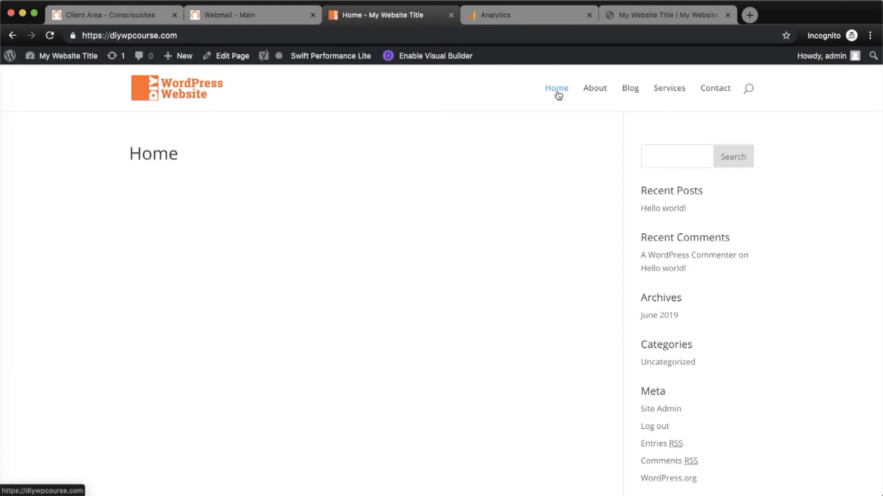
click(431, 57)
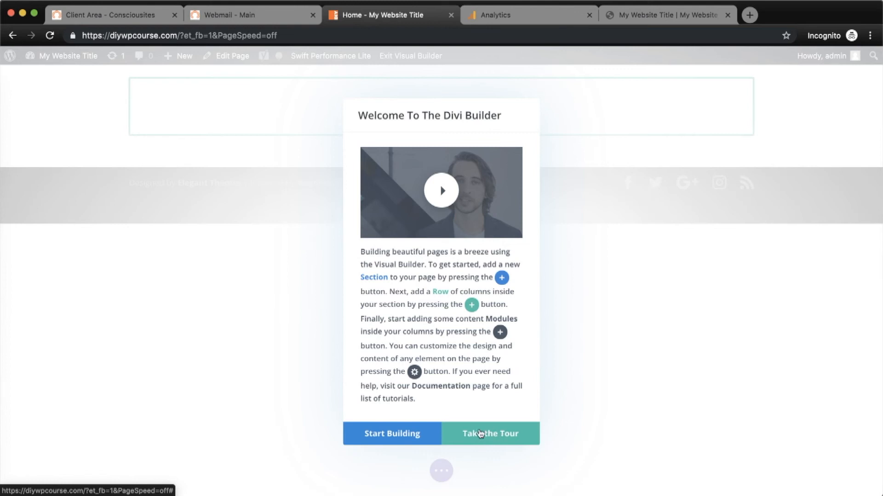
Browse the premade layout library and open the Personal Stylist layout pack.
click(391, 434)
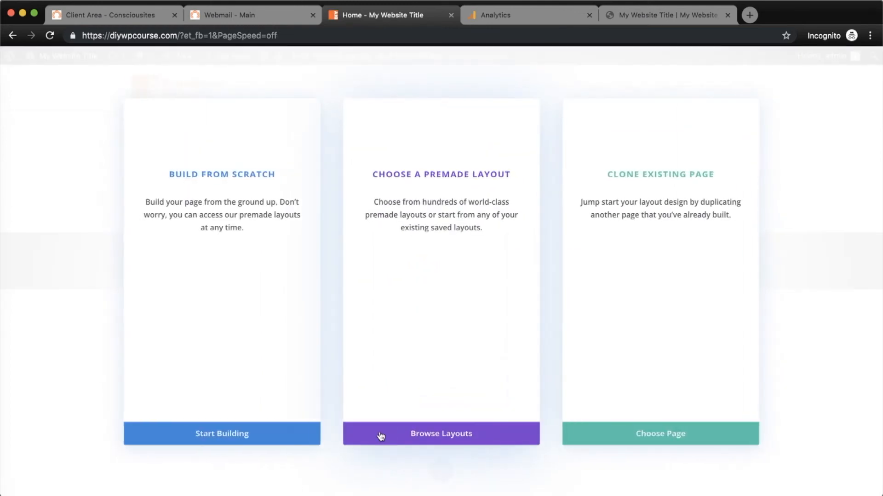
click(444, 435)
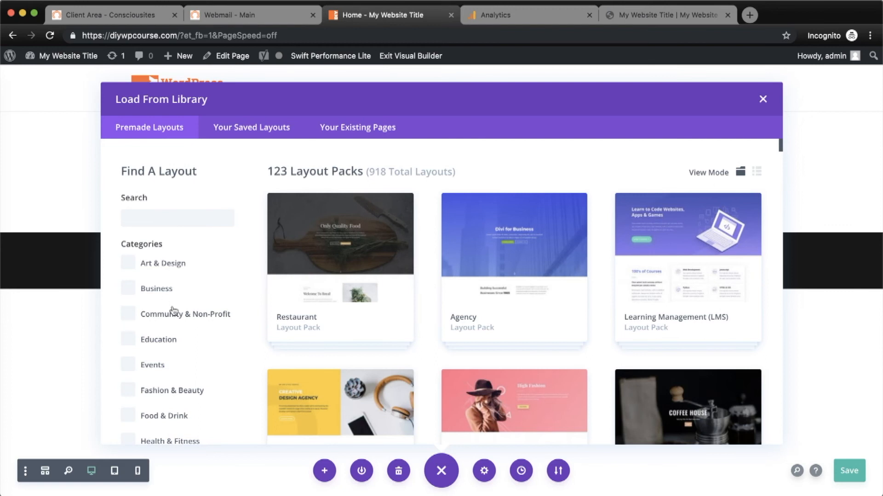
scroll(173, 354, down, 8)
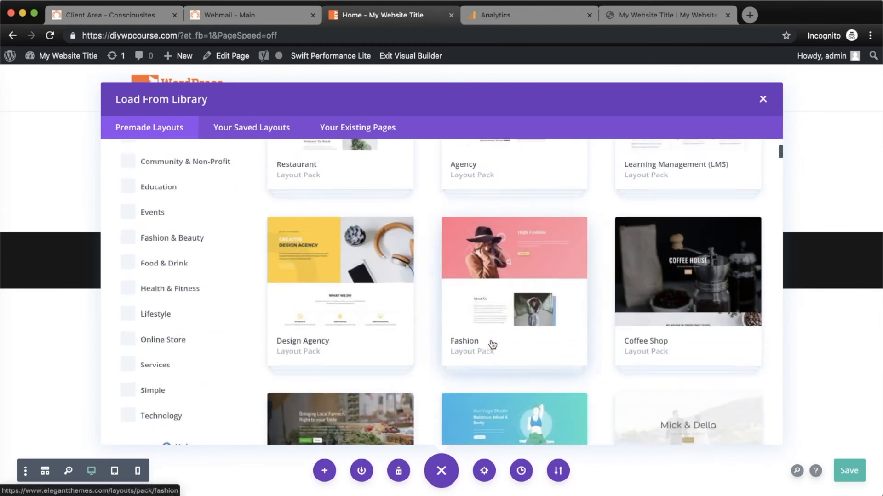
scroll(492, 345, down, 14)
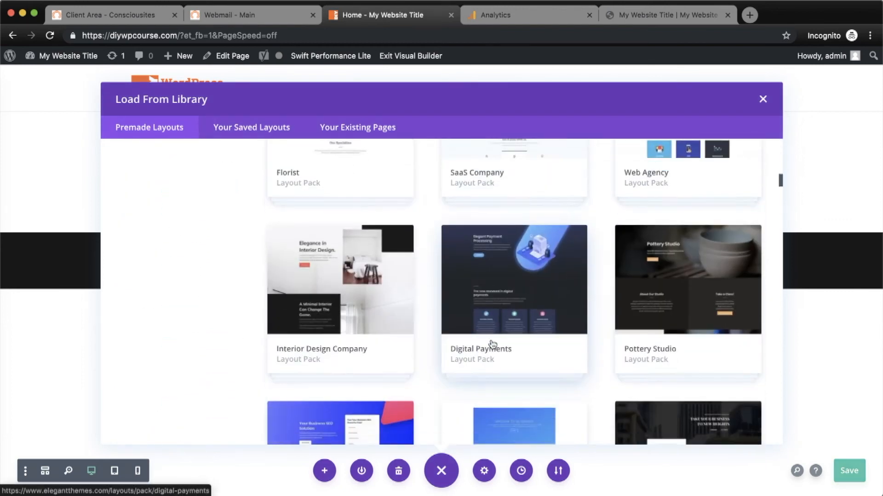
scroll(492, 345, down, 11)
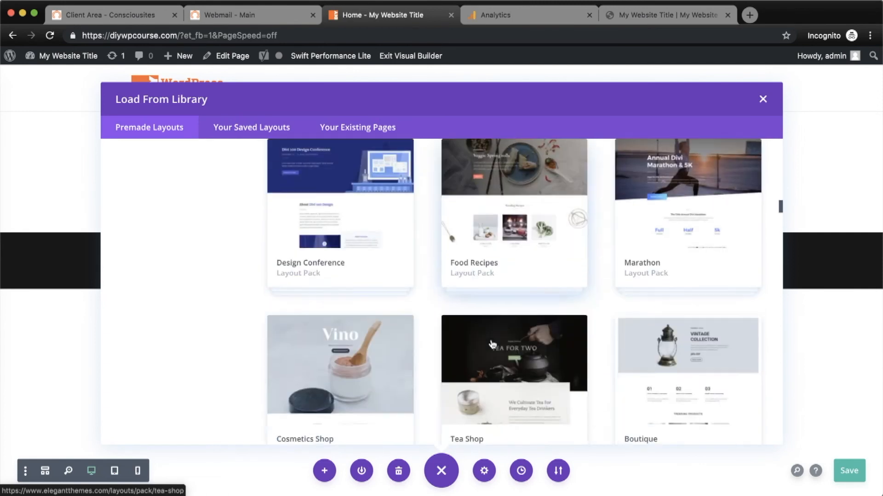
scroll(491, 344, down, 19)
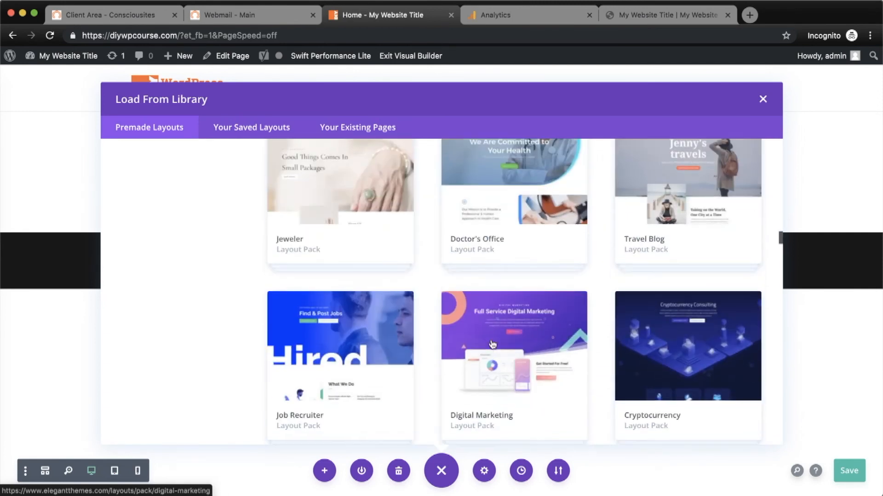
scroll(492, 344, down, 15)
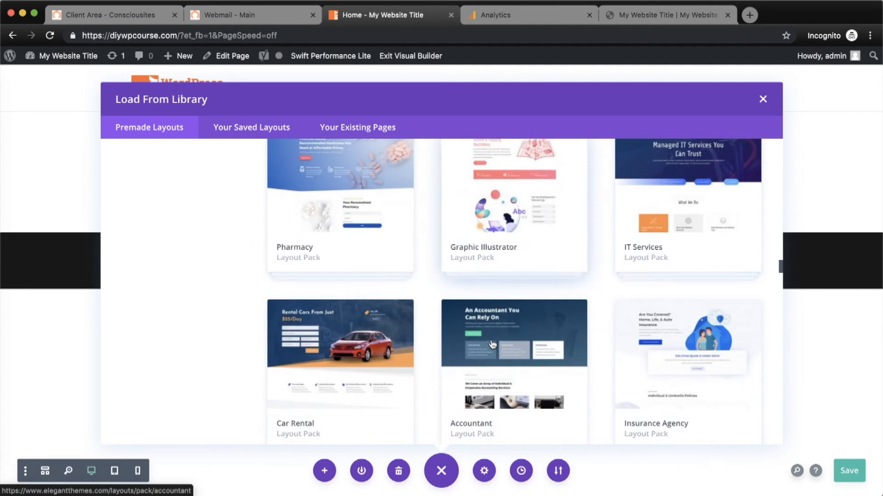
scroll(491, 344, down, 17)
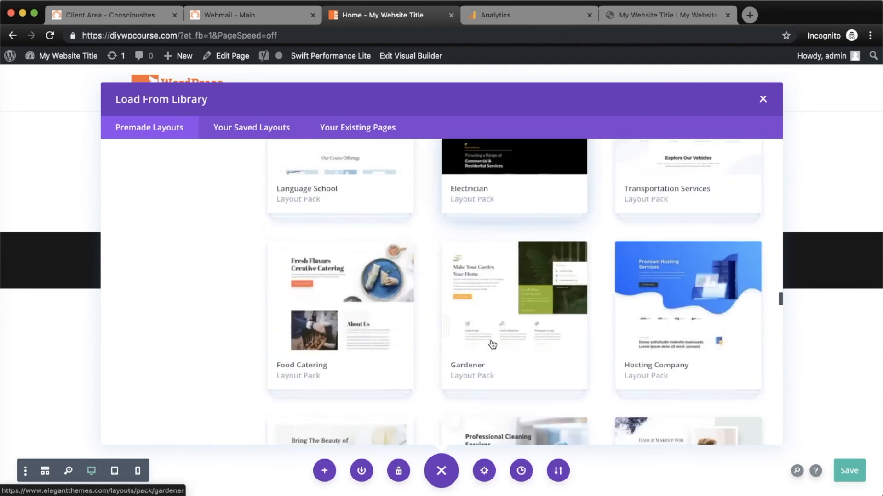
scroll(492, 345, down, 8)
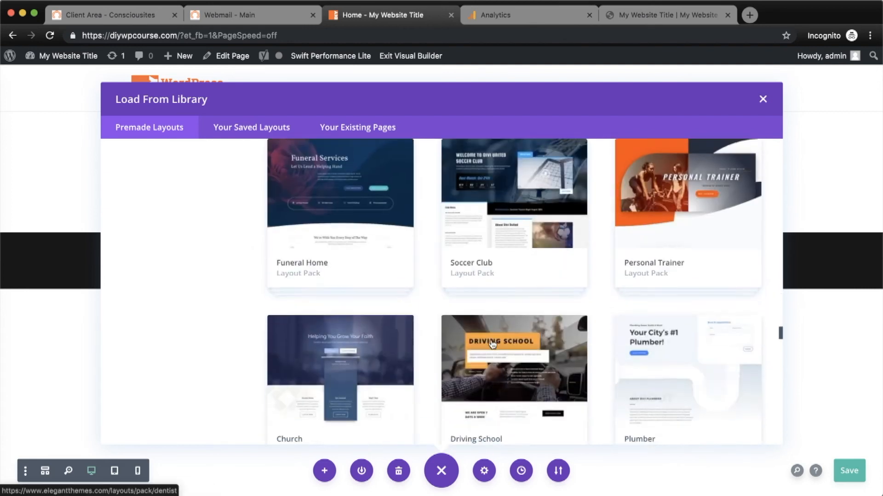
scroll(492, 343, down, 5)
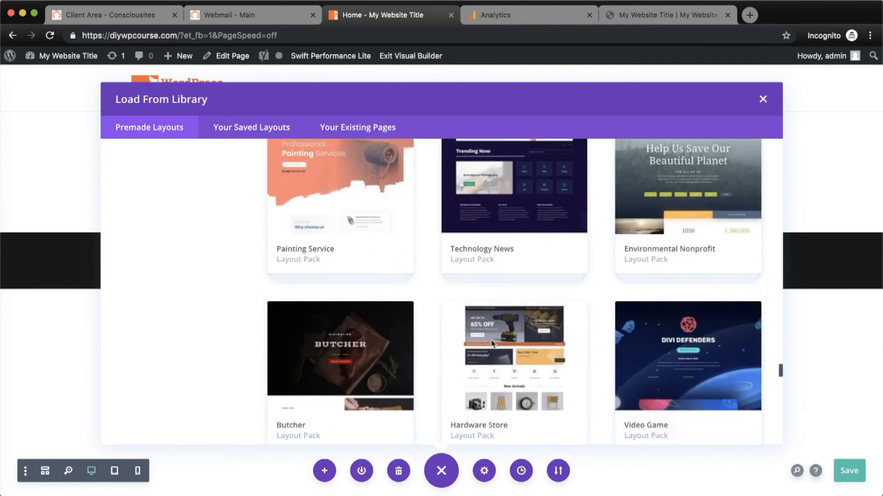
scroll(492, 344, down, 7)
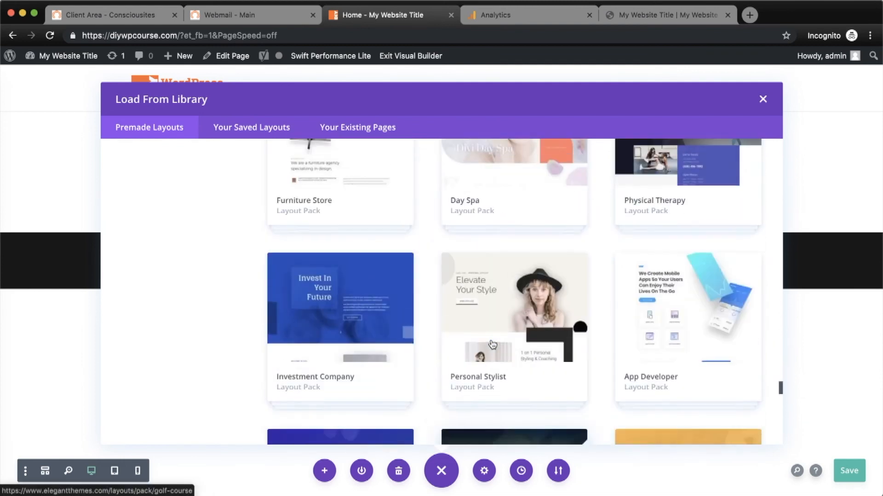
click(492, 344)
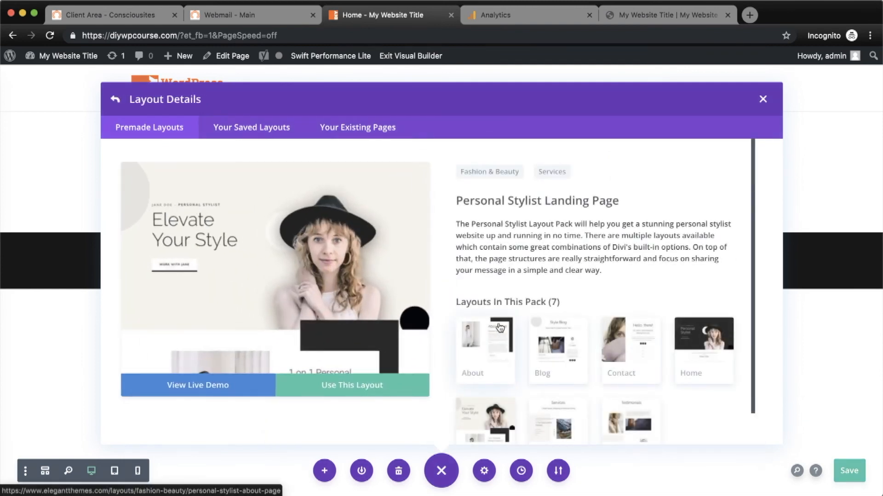
Preview the Personal Stylist pack's Home layout and load it onto the page.
scroll(570, 359, down, 1)
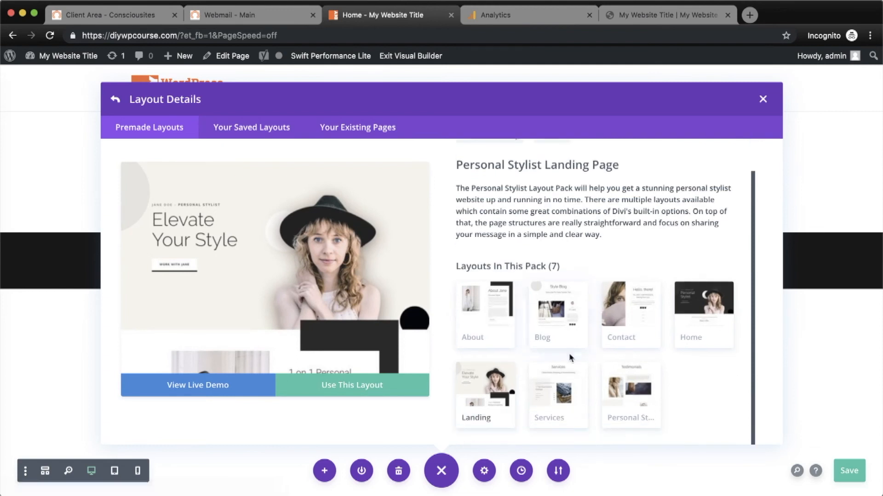
click(713, 321)
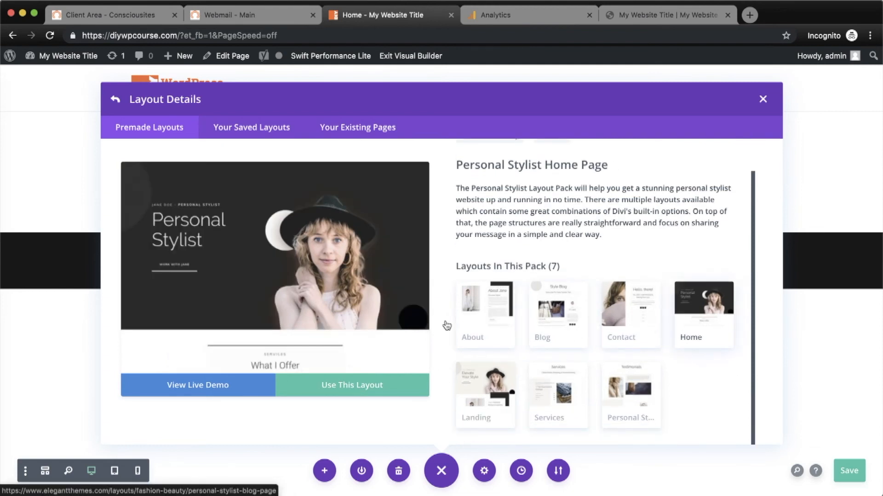
scroll(368, 324, down, 10)
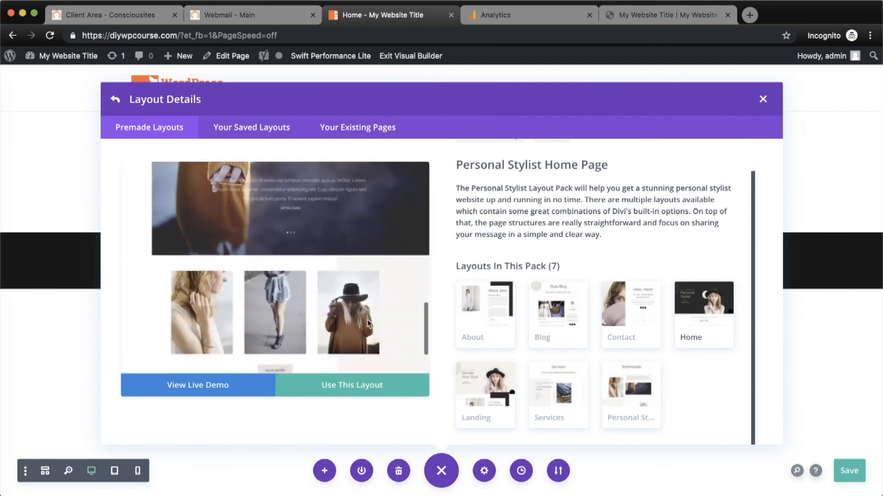
click(374, 390)
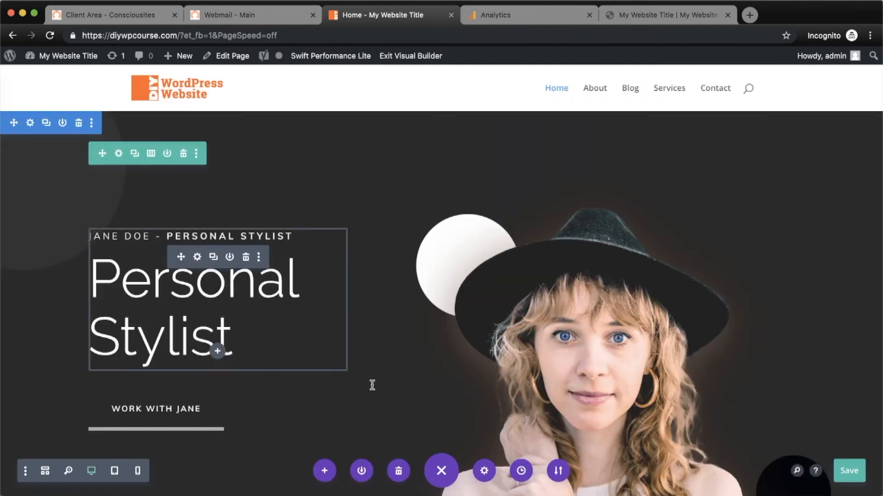
Look over the loaded layout down to the footer and dock the builder's page settings bar in the lower-left corner.
scroll(373, 385, down, 15)
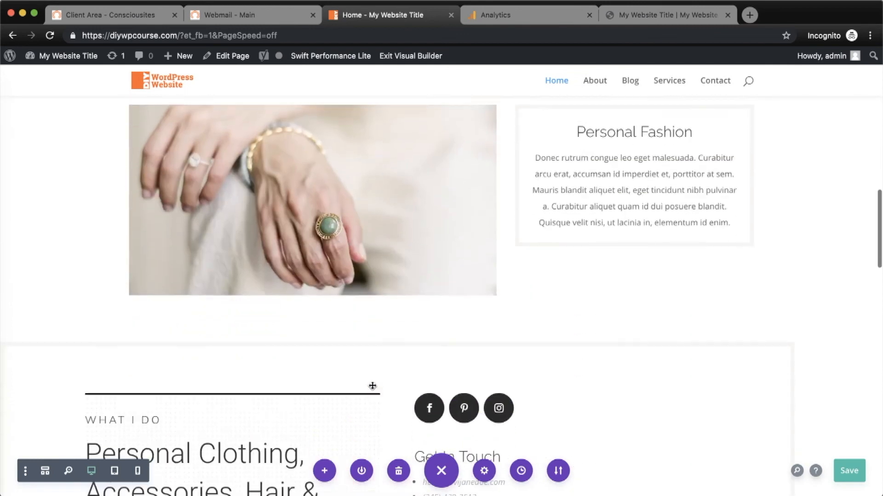
scroll(373, 385, down, 15)
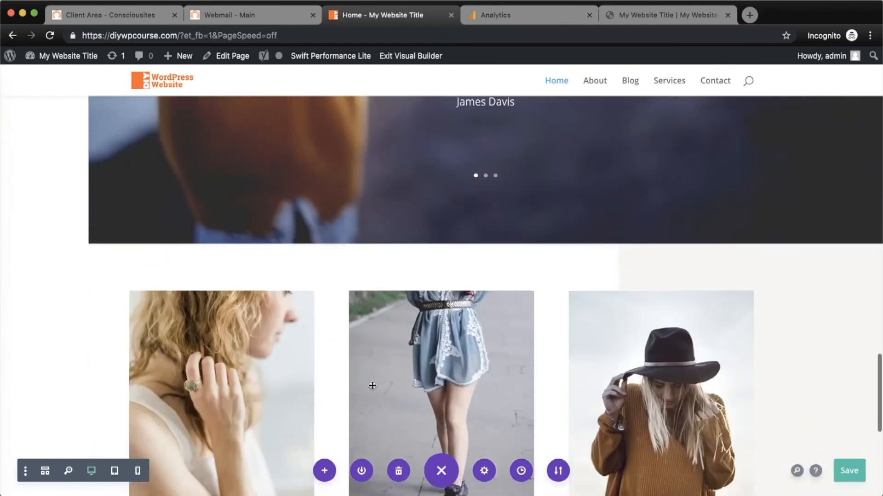
scroll(372, 385, down, 8)
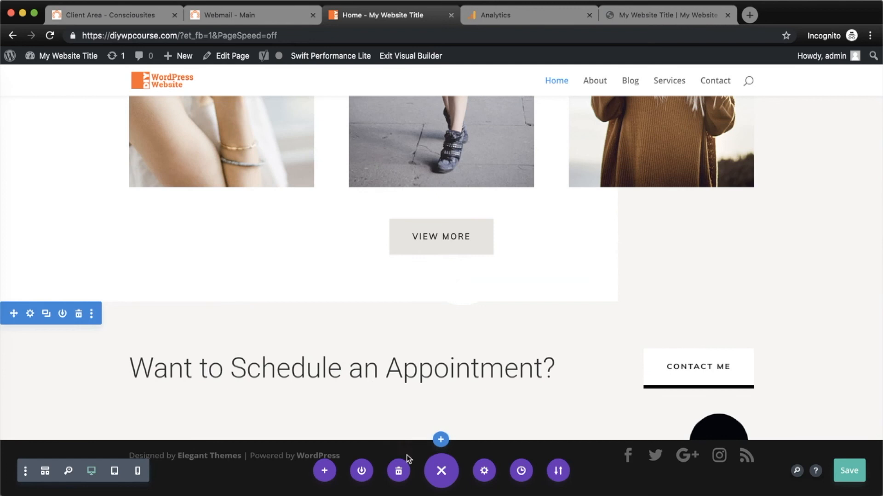
drag(441, 471, 21, 470)
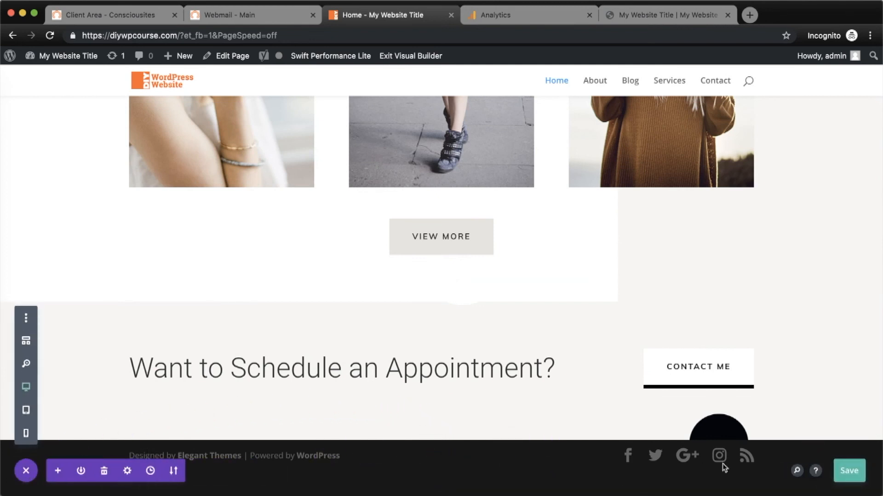
Save the page, exit the Visual Builder and review the published Home page from header to footer.
click(849, 474)
click(403, 57)
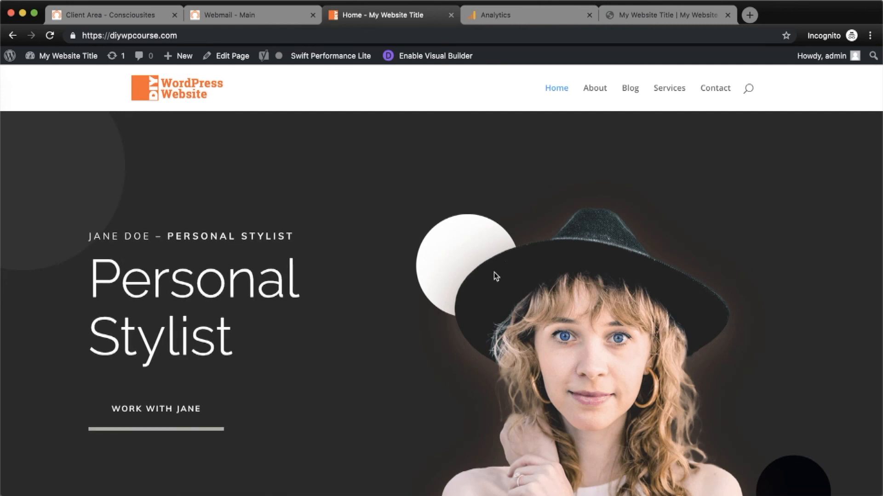
scroll(496, 277, down, 15)
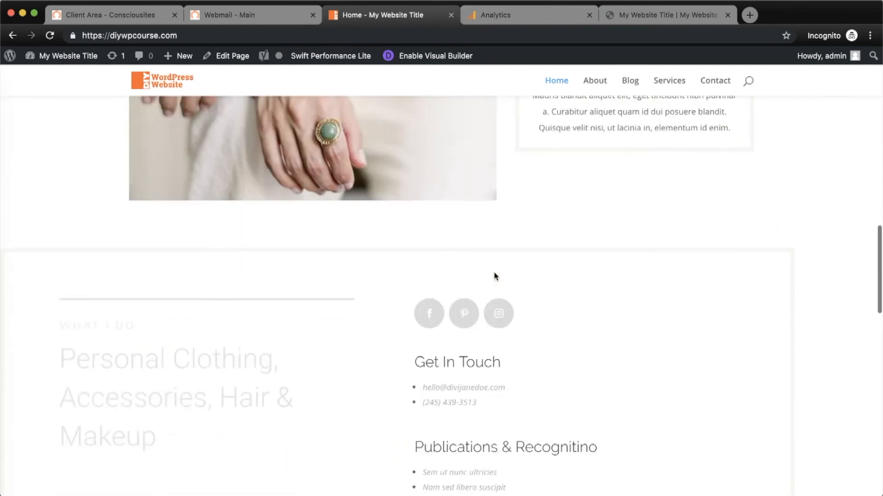
scroll(496, 276, down, 15)
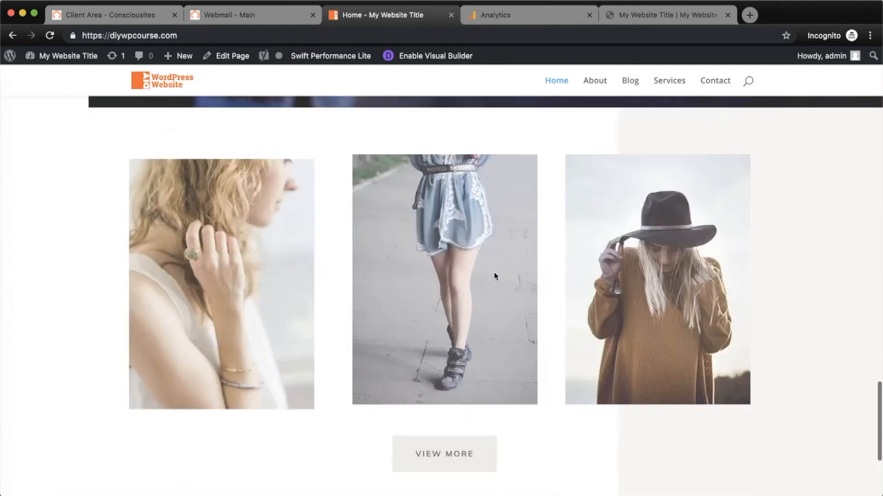
scroll(495, 276, down, 5)
scroll(494, 276, up, 6)
scroll(494, 275, up, 15)
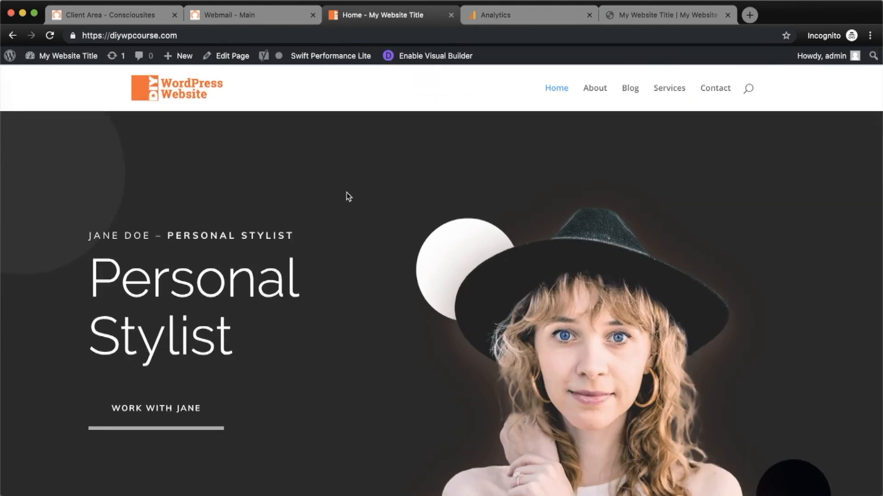